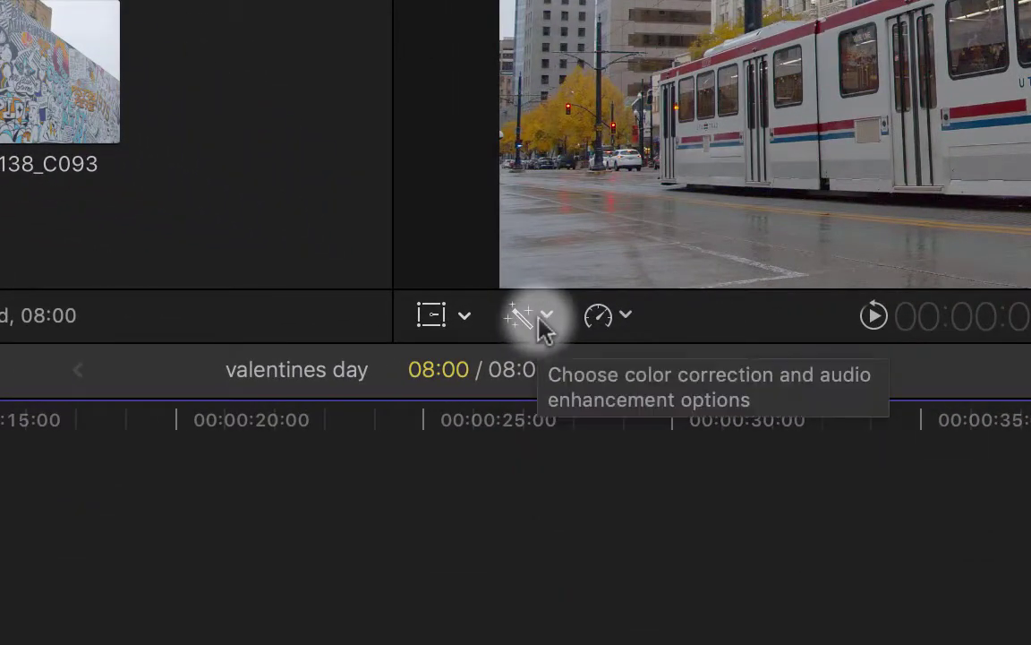
- Apply Balance Color to the tram clip and show the effect's settings in the Video inspector
{"action": "left_click", "coordinate": [543, 318]}
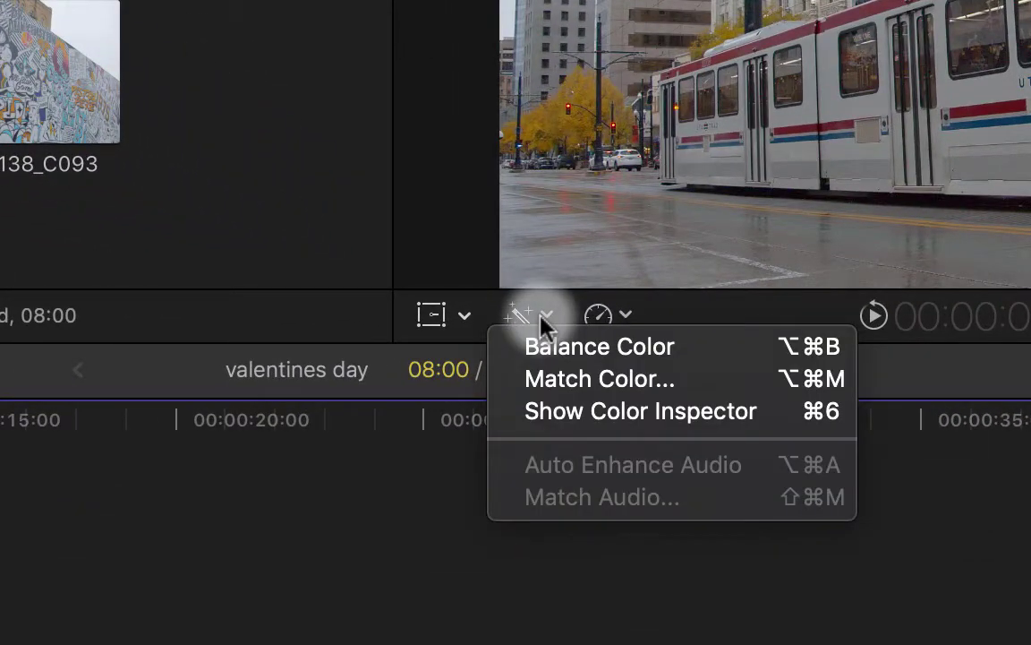
{"action": "left_click", "coordinate": [555, 346]}
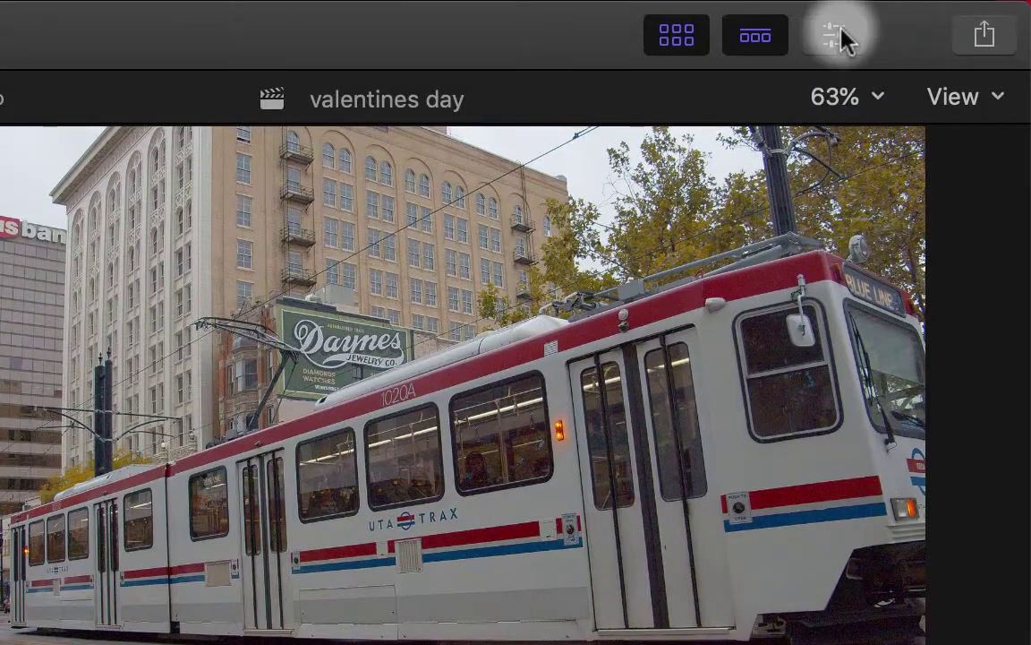
{"action": "left_click", "coordinate": [840, 35]}
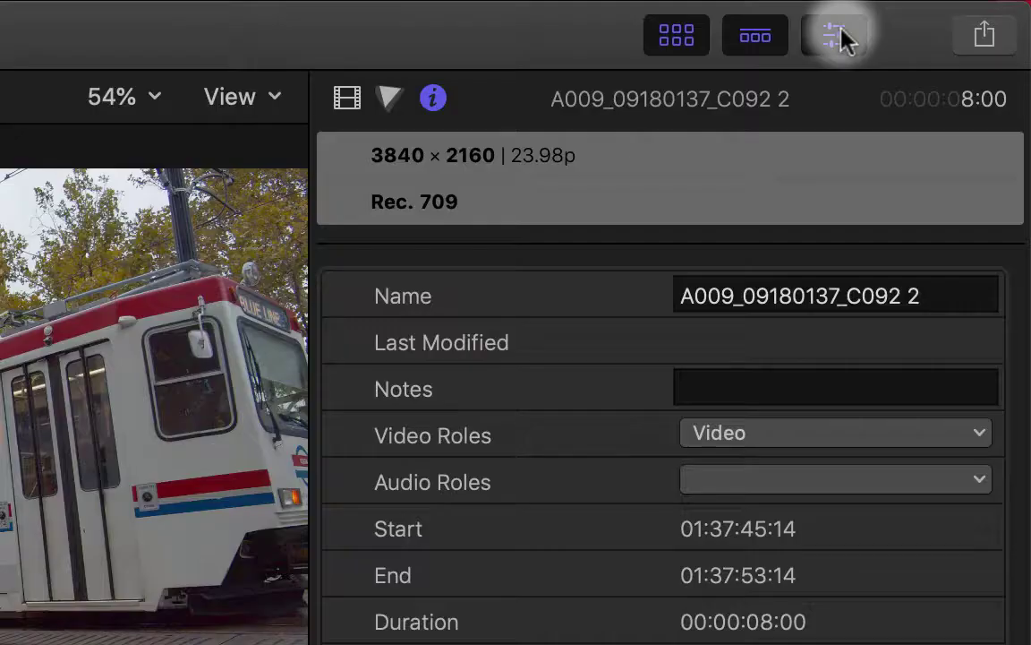
{"action": "left_click", "coordinate": [346, 97]}
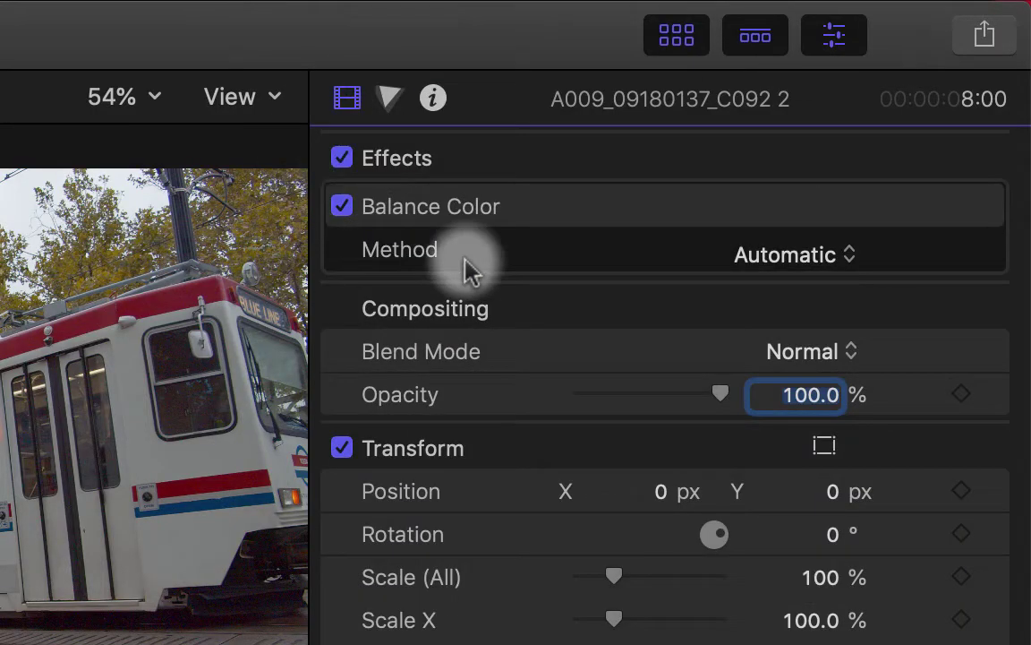
- Set the Balance Color method to White Balance and activate the eyedropper for sampling a white area
{"action": "left_click", "coordinate": [428, 213]}
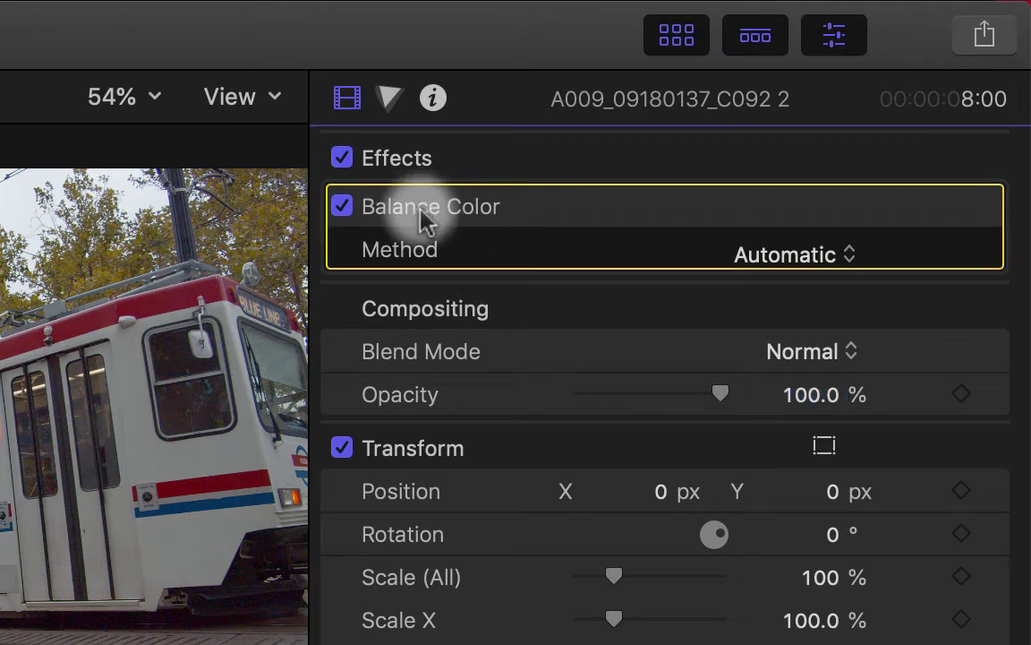
{"action": "left_click", "coordinate": [786, 258]}
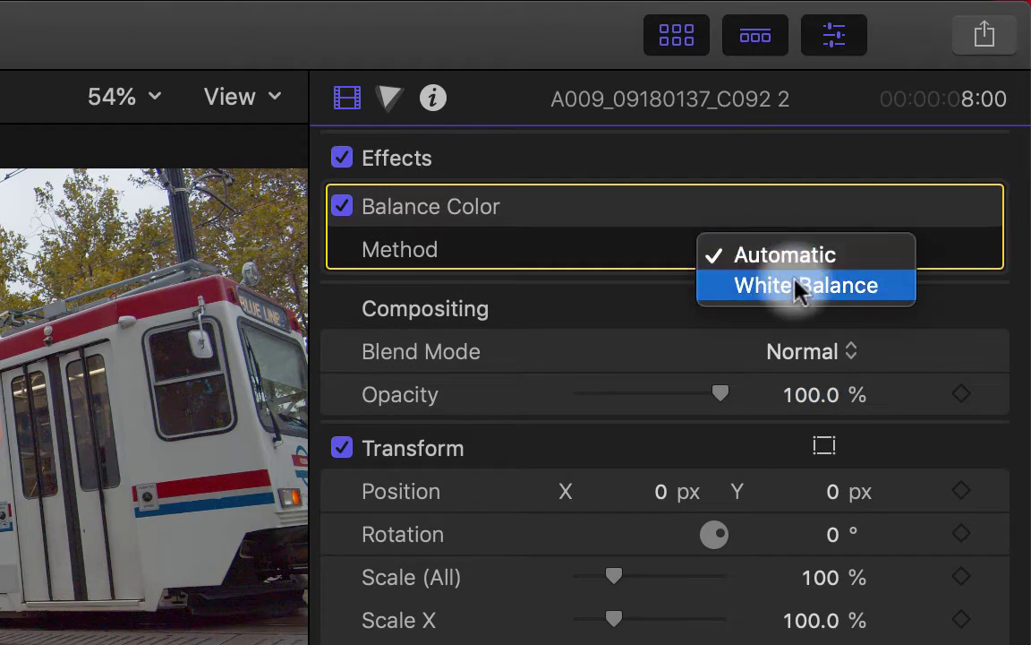
{"action": "left_click", "coordinate": [801, 290]}
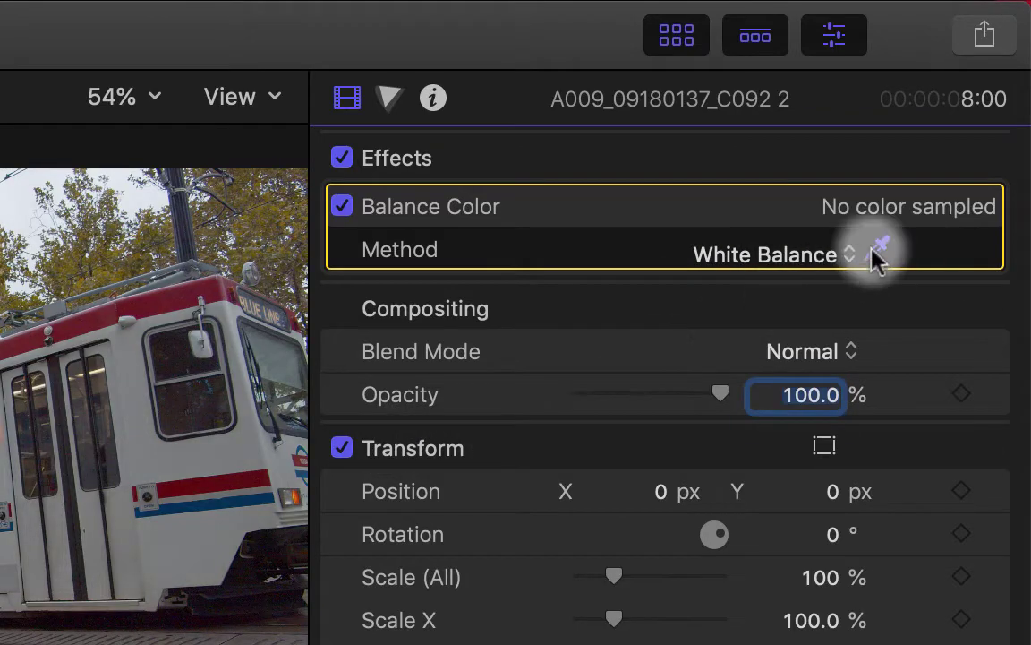
{"action": "left_click", "coordinate": [880, 249]}
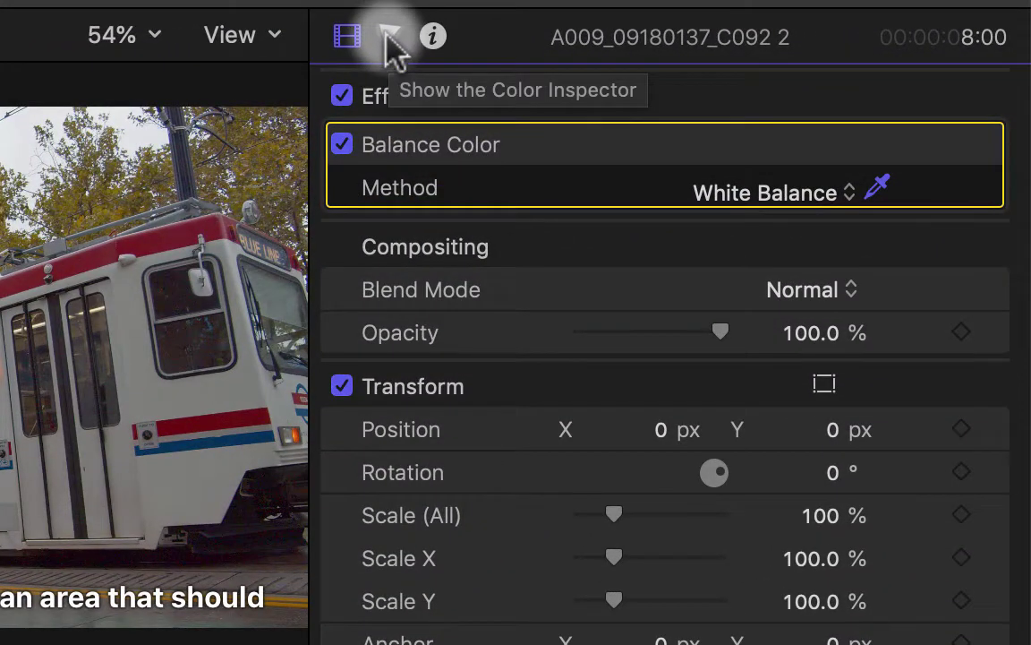
- Open the clip's Color Board and look through its Color, Saturation and Exposure controls, finishing on Exposure
{"action": "left_click", "coordinate": [388, 43]}
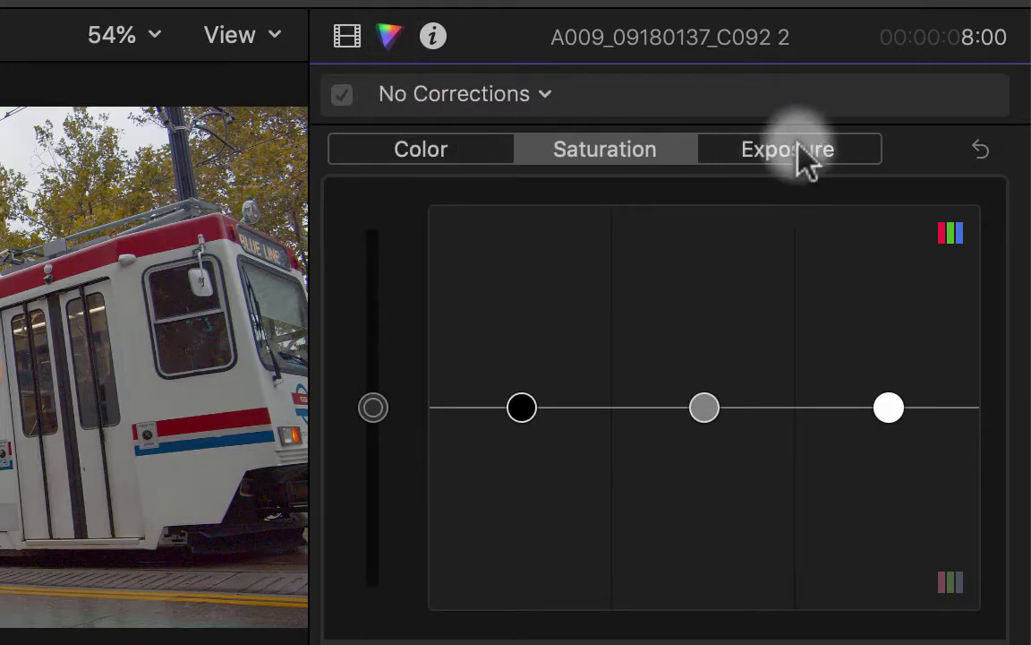
{"action": "left_click", "coordinate": [421, 161]}
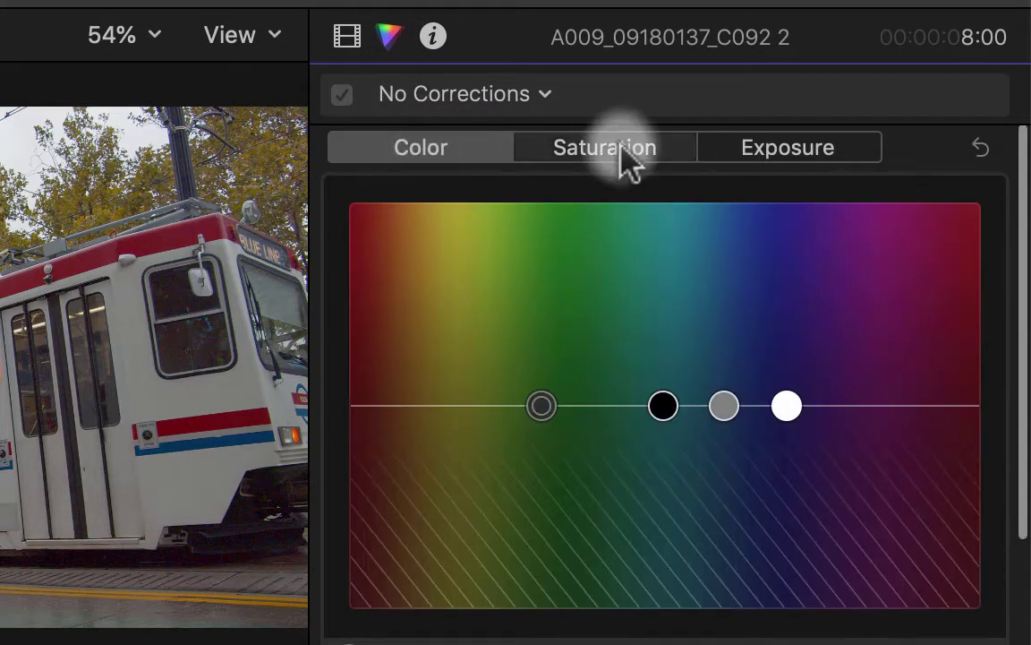
{"action": "left_click", "coordinate": [621, 159]}
{"action": "left_click", "coordinate": [763, 159]}
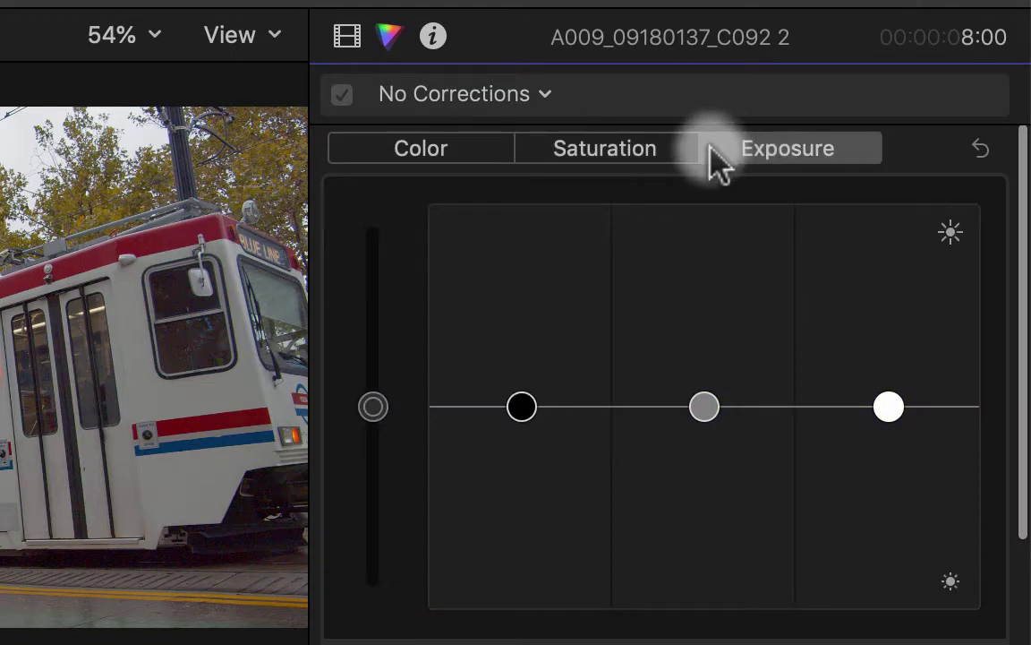
{"action": "left_click", "coordinate": [465, 159]}
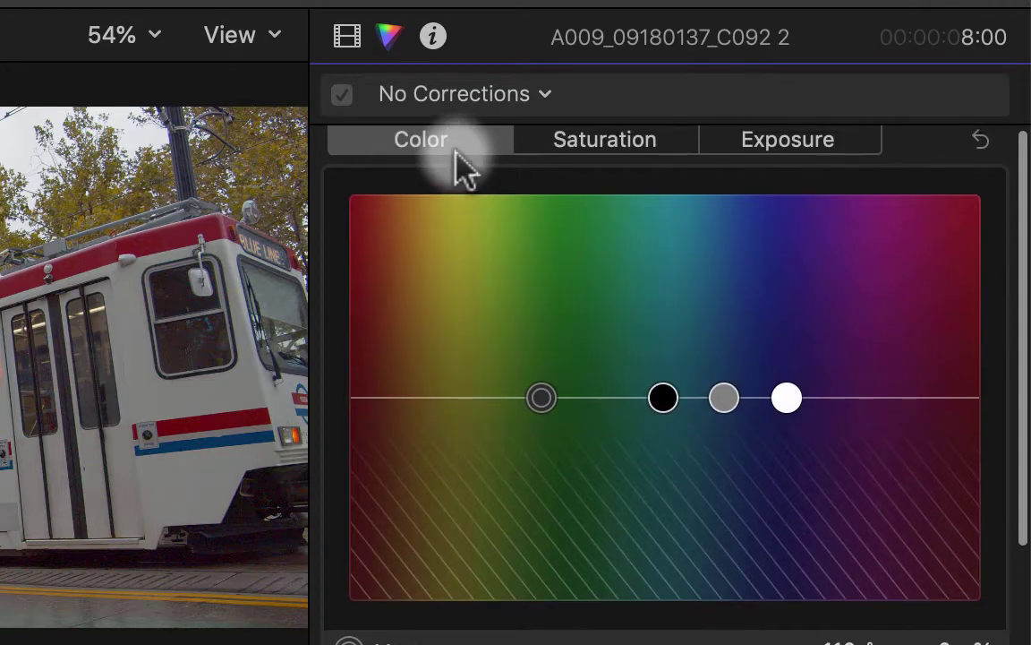
{"action": "left_click", "coordinate": [783, 150]}
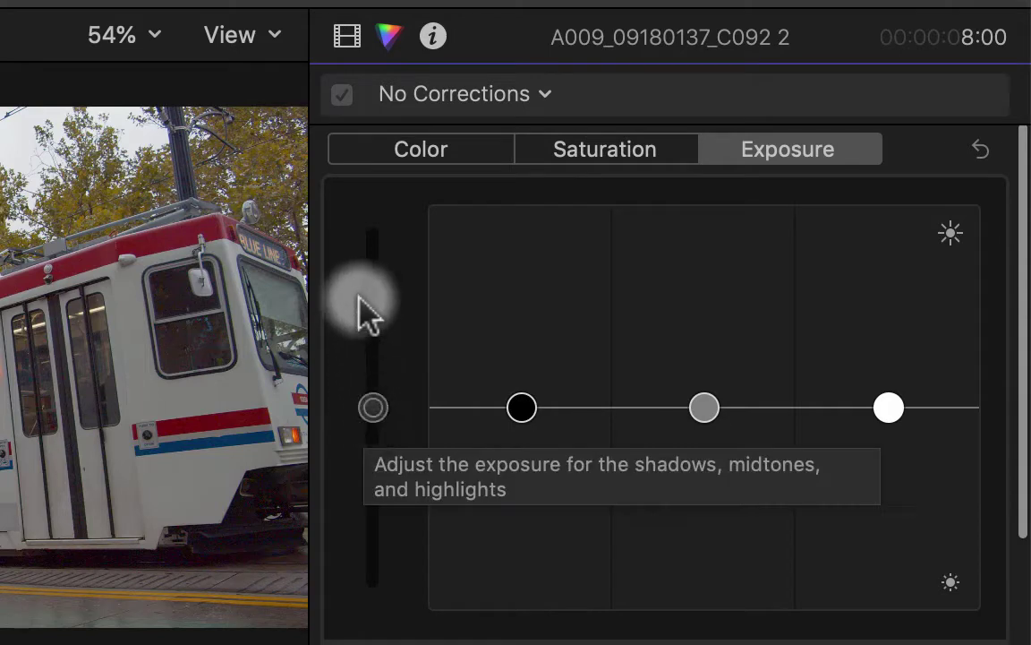
- Try small exposure adjustments to the master, shadows and highlights on the Color Board
{"action": "mouse_move", "coordinate": [373, 408]}
{"action": "left_mouse_down"}
{"action": "mouse_move", "coordinate": [368, 318]}
{"action": "mouse_move", "coordinate": [370, 506]}
{"action": "mouse_move", "coordinate": [368, 410]}
{"action": "left_mouse_up"}
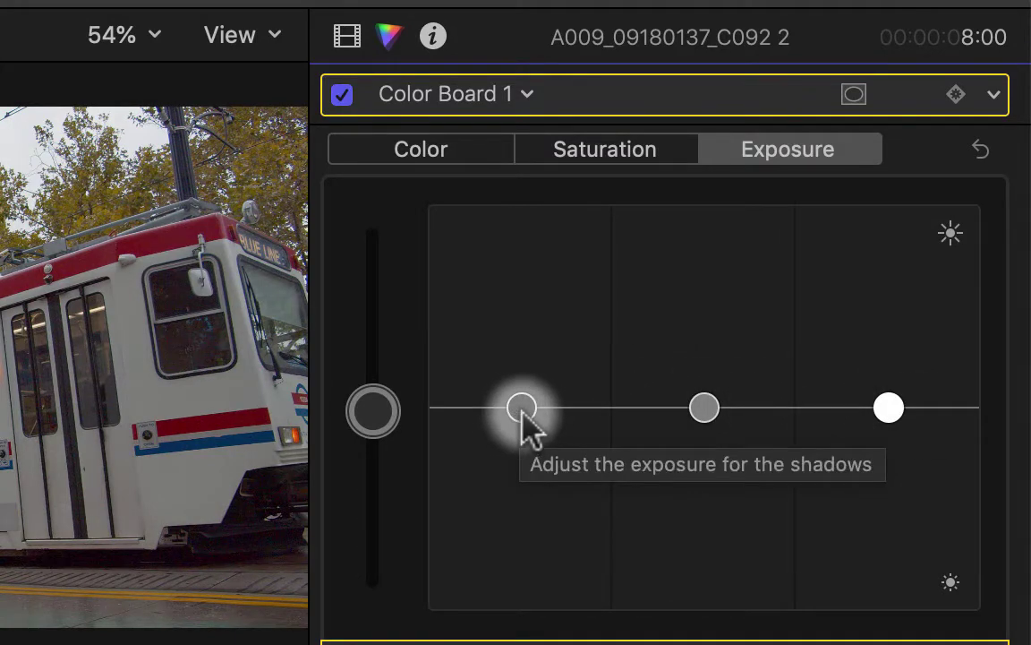
{"action": "mouse_move", "coordinate": [533, 430]}
{"action": "left_mouse_down"}
{"action": "mouse_move", "coordinate": [534, 387]}
{"action": "mouse_move", "coordinate": [523, 492]}
{"action": "mouse_move", "coordinate": [521, 429]}
{"action": "left_mouse_up"}
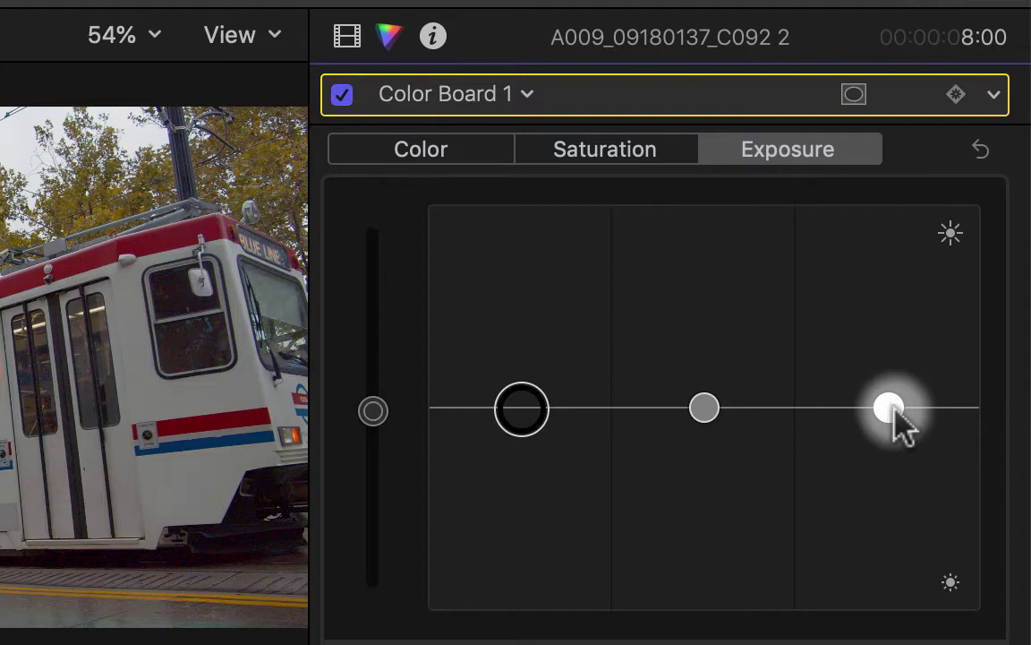
{"action": "mouse_move", "coordinate": [895, 413]}
{"action": "left_mouse_down"}
{"action": "mouse_move", "coordinate": [891, 312]}
{"action": "mouse_move", "coordinate": [892, 461]}
{"action": "mouse_move", "coordinate": [890, 413]}
{"action": "left_mouse_up"}
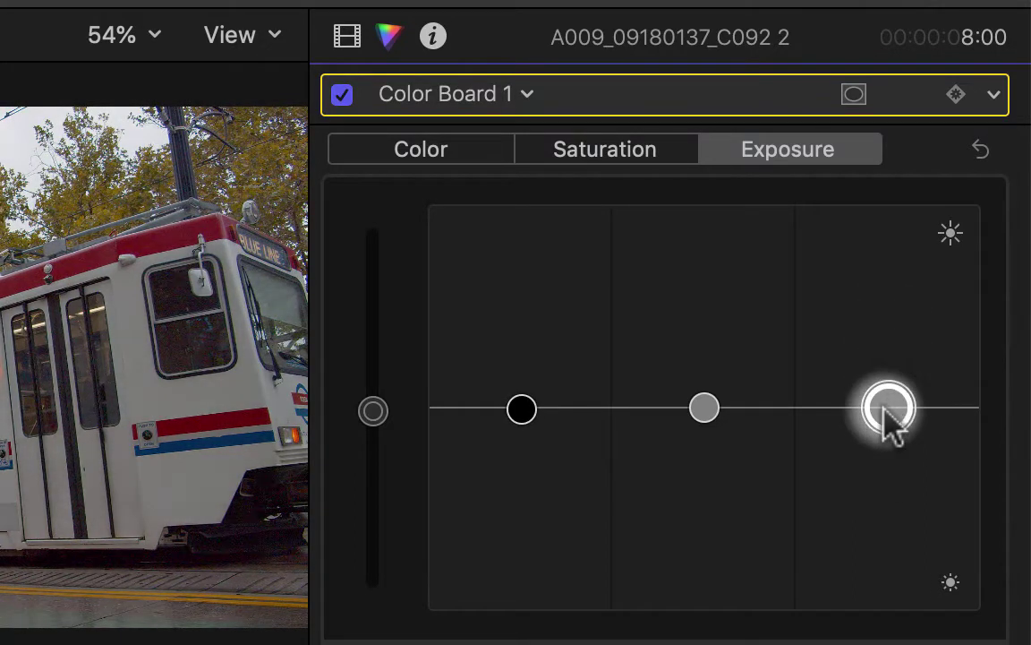
- Raise the clip's master exposure to about 17%, with darker shadows, slightly lower midtones and brighter highlights for more contrast
{"action": "left_click", "coordinate": [374, 409]}
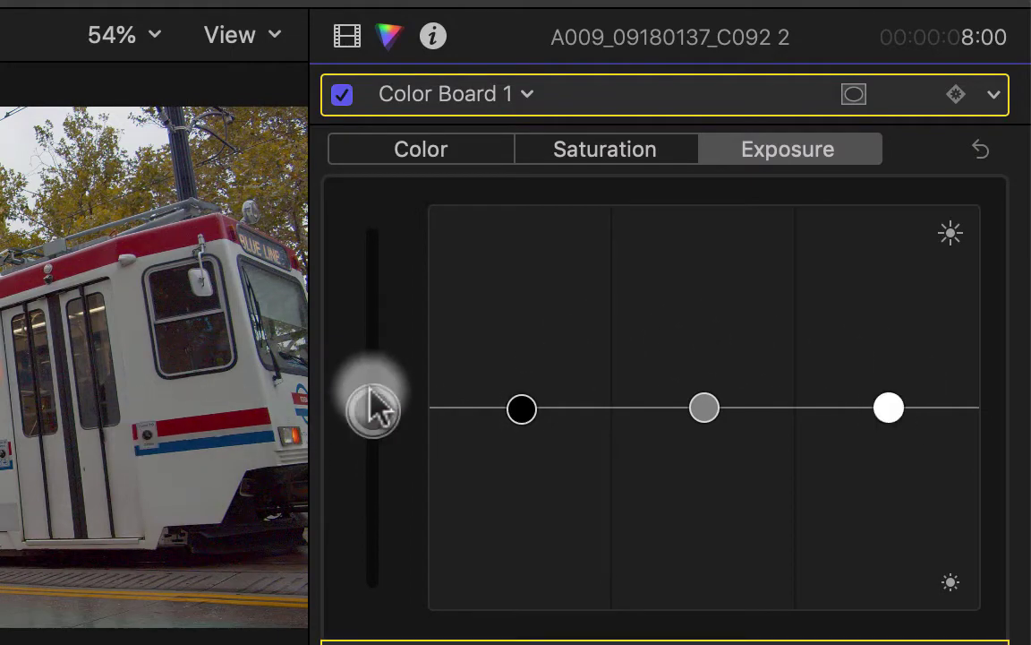
{"action": "left_click_drag", "start_coordinate": [375, 409], "coordinate": [374, 394]}
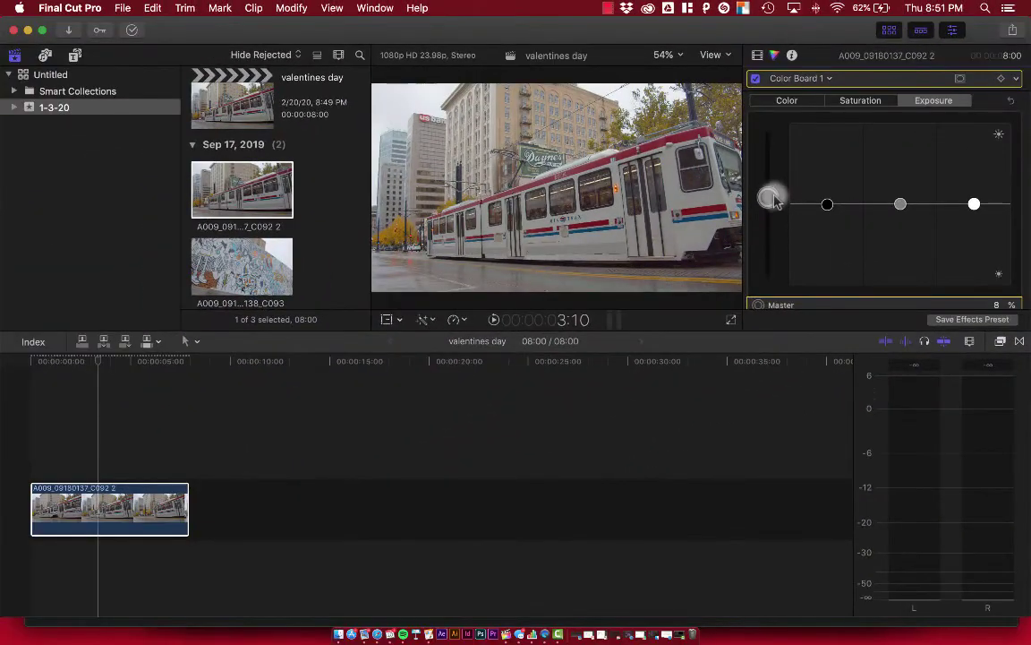
{"action": "left_click_drag", "start_coordinate": [775, 200], "coordinate": [776, 197]}
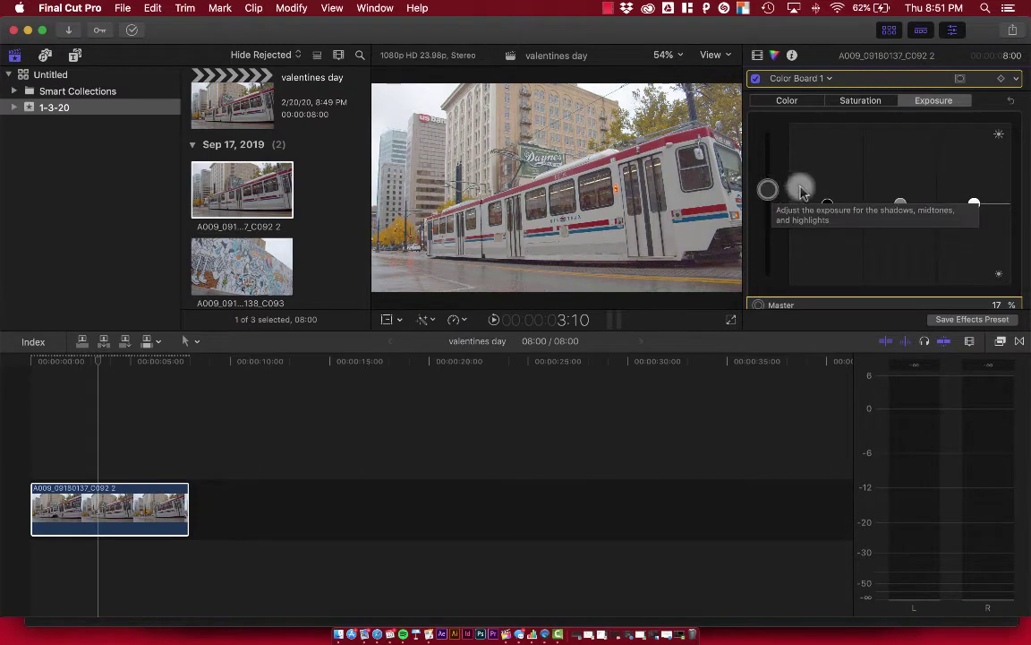
{"action": "left_click_drag", "start_coordinate": [824, 204], "coordinate": [828, 225]}
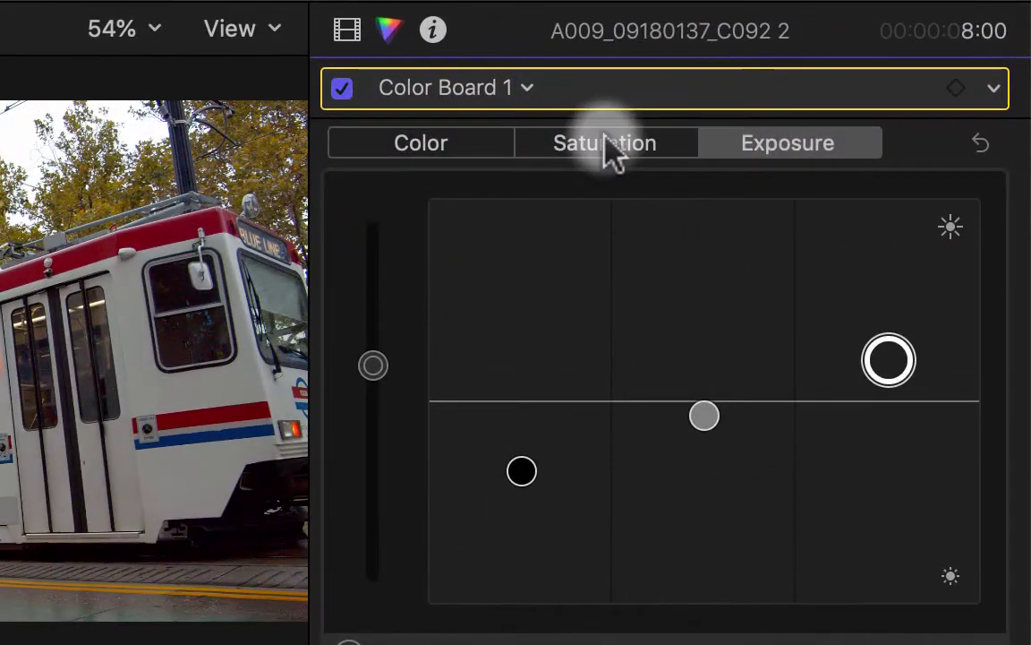
- Raise the clip's overall saturation slightly and compare the image with Color Board 1 off and on
{"action": "left_click", "coordinate": [862, 105]}
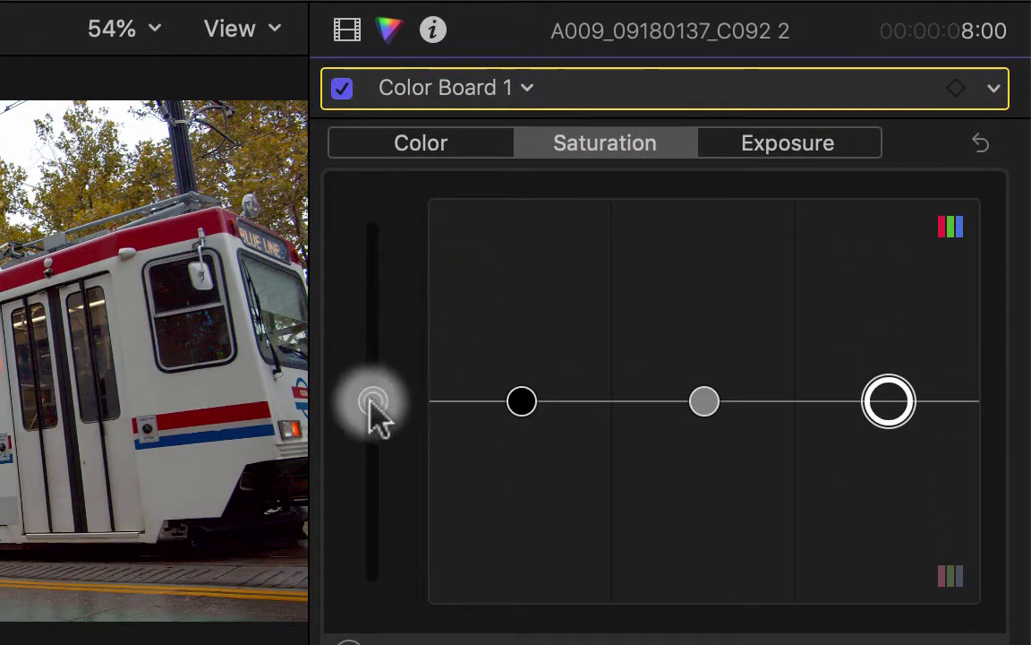
{"action": "left_click_drag", "start_coordinate": [379, 410], "coordinate": [375, 382]}
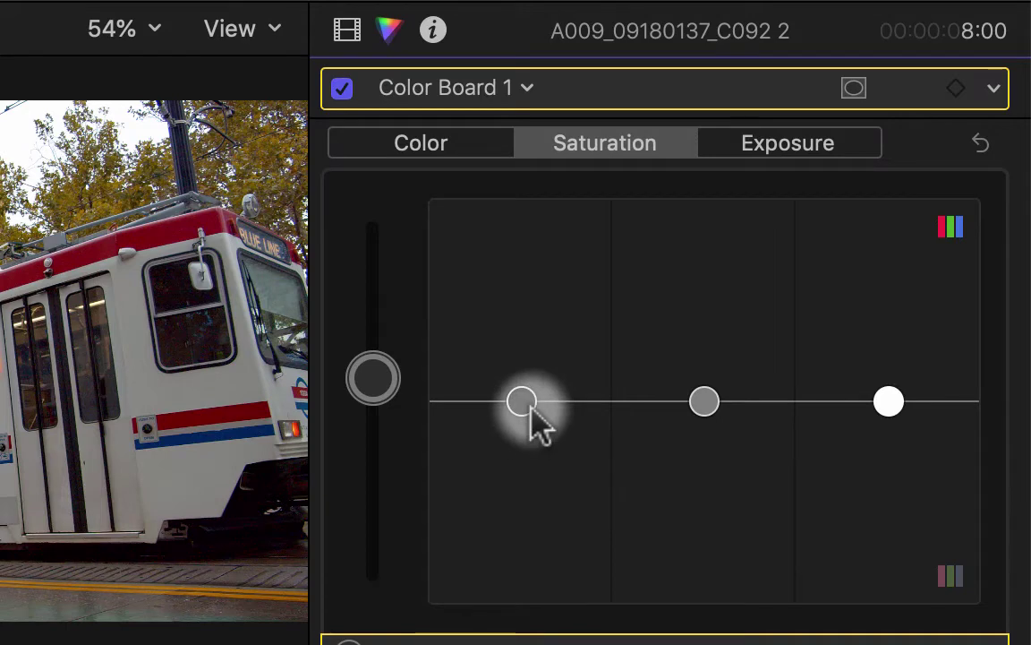
{"action": "left_click", "coordinate": [341, 88]}
{"action": "left_click", "coordinate": [341, 88]}
- Try shifting the master tint between green and yellow on the Color Board, and reset the Color adjustments
{"action": "left_click", "coordinate": [429, 152]}
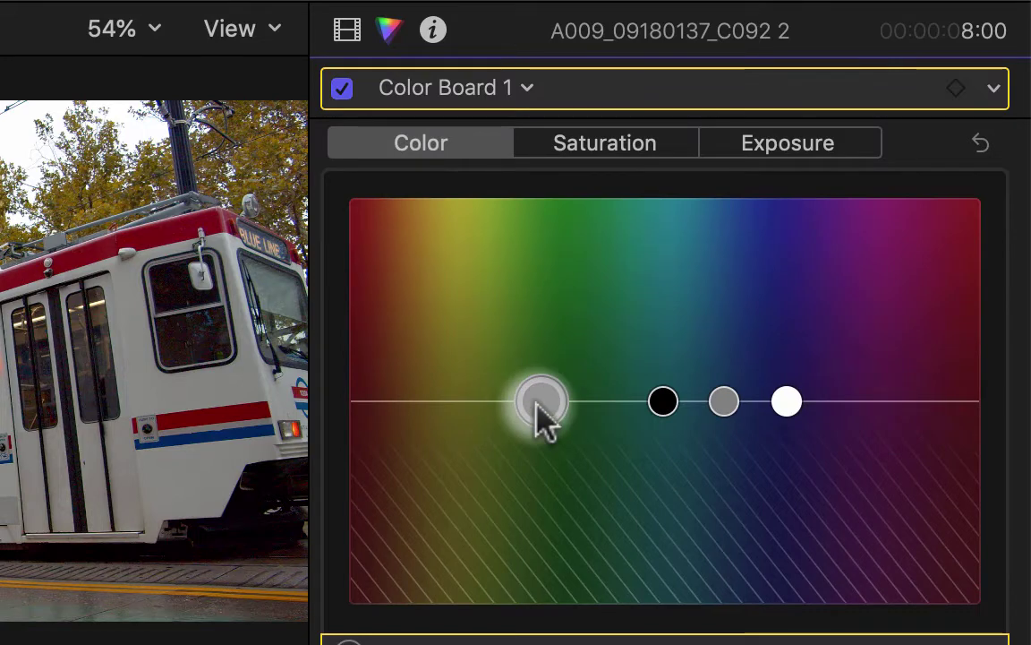
{"action": "scroll", "coordinate": [535, 402], "scroll_direction": "down", "scroll_amount": 1}
{"action": "left_click_drag", "start_coordinate": [497, 394], "coordinate": [536, 399]}
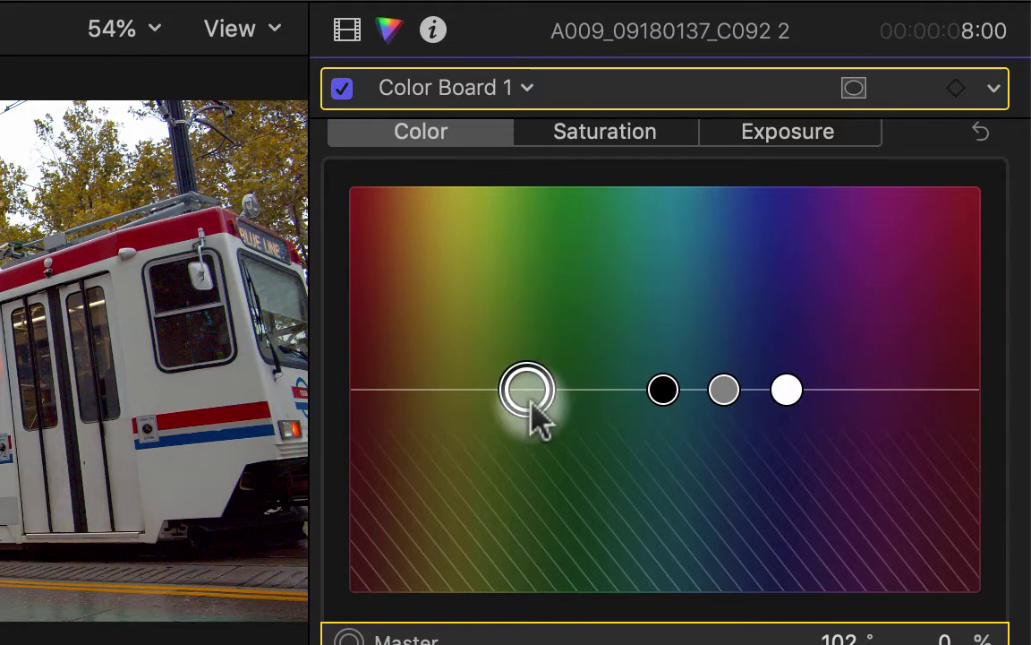
{"action": "left_click_drag", "start_coordinate": [535, 396], "coordinate": [501, 399]}
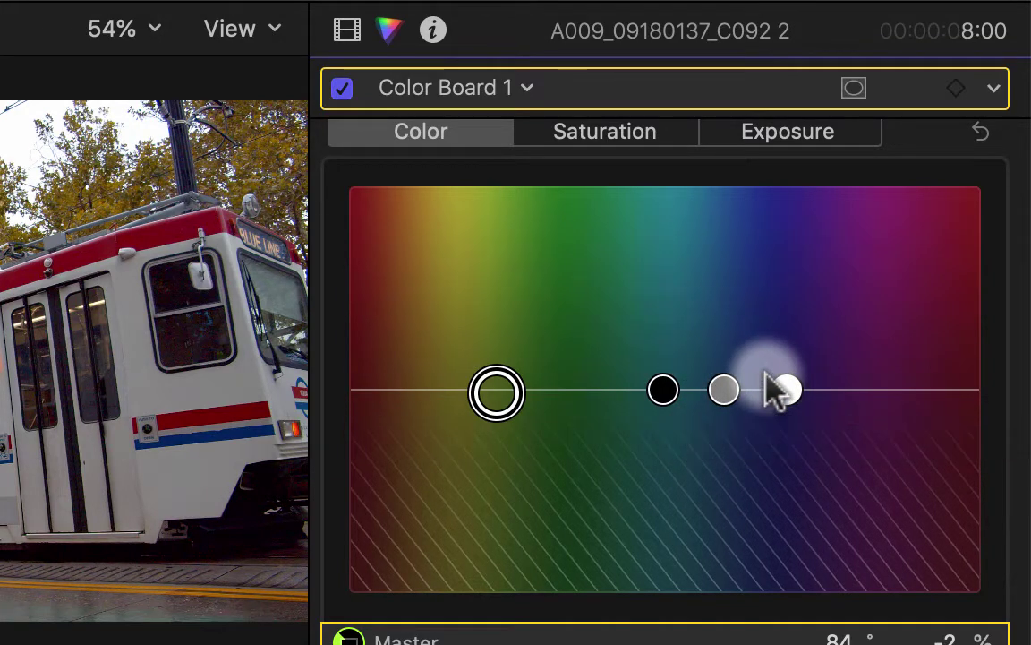
{"action": "left_click", "coordinate": [981, 143]}
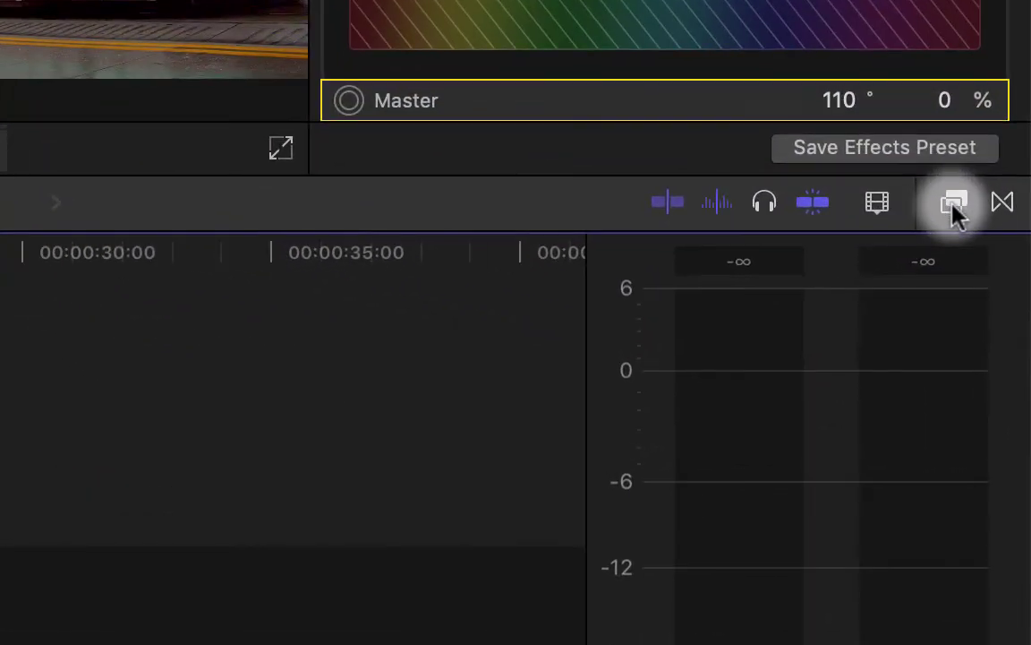
- Apply the Custom LUT effect from the Color effects category to the tram clip in the timeline
{"action": "left_click", "coordinate": [968, 253]}
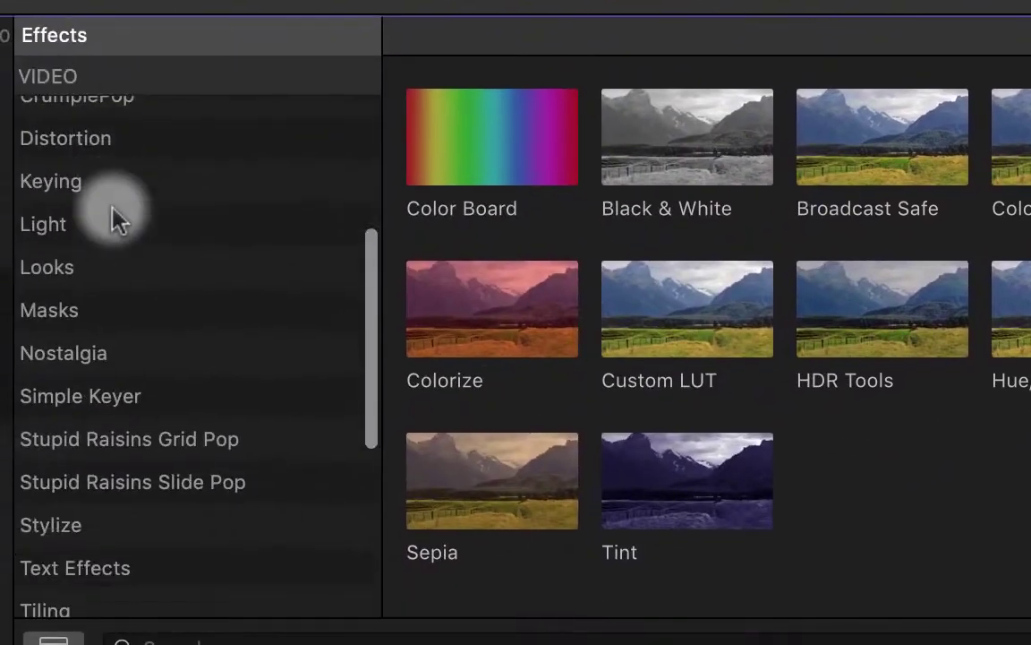
{"action": "scroll", "coordinate": [112, 216], "scroll_direction": "up", "scroll_amount": 6}
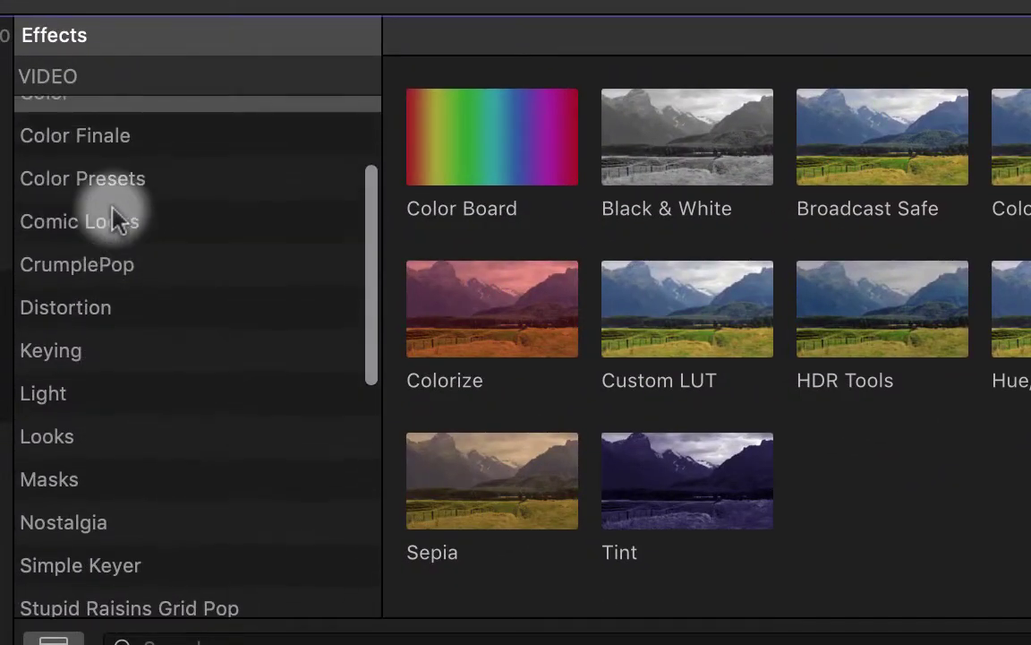
{"action": "left_click", "coordinate": [49, 216]}
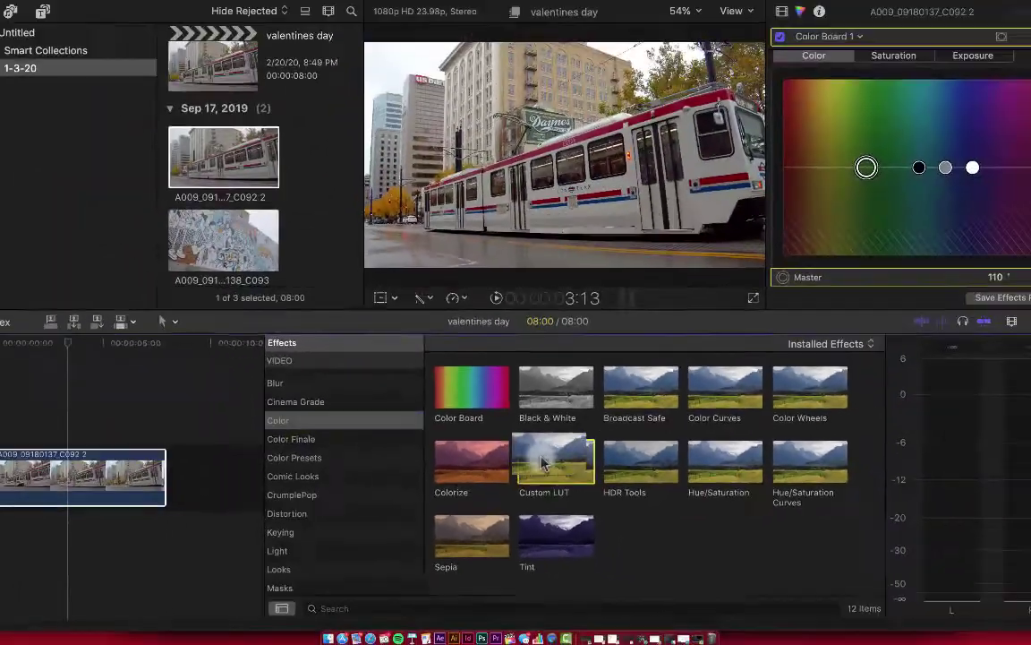
{"action": "left_click_drag", "start_coordinate": [671, 313], "coordinate": [112, 479]}
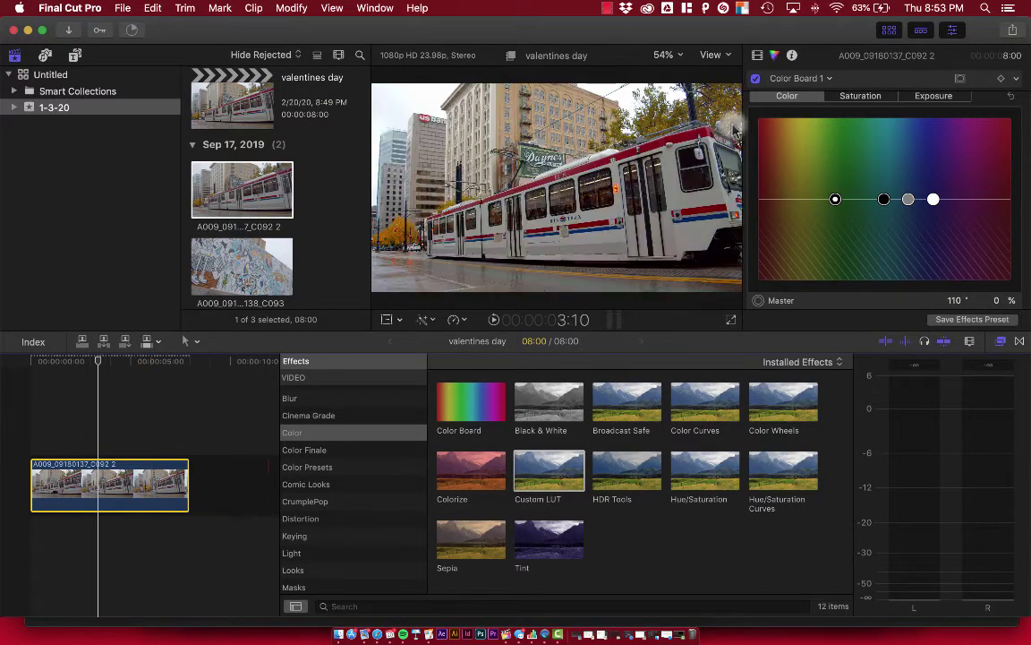
- Load the Arctic Circle_4.AF2I9147 LUT into the Custom LUT effect from the Cine Pack 1 folder in Downloads > Creative Assets
{"action": "left_click", "coordinate": [759, 57]}
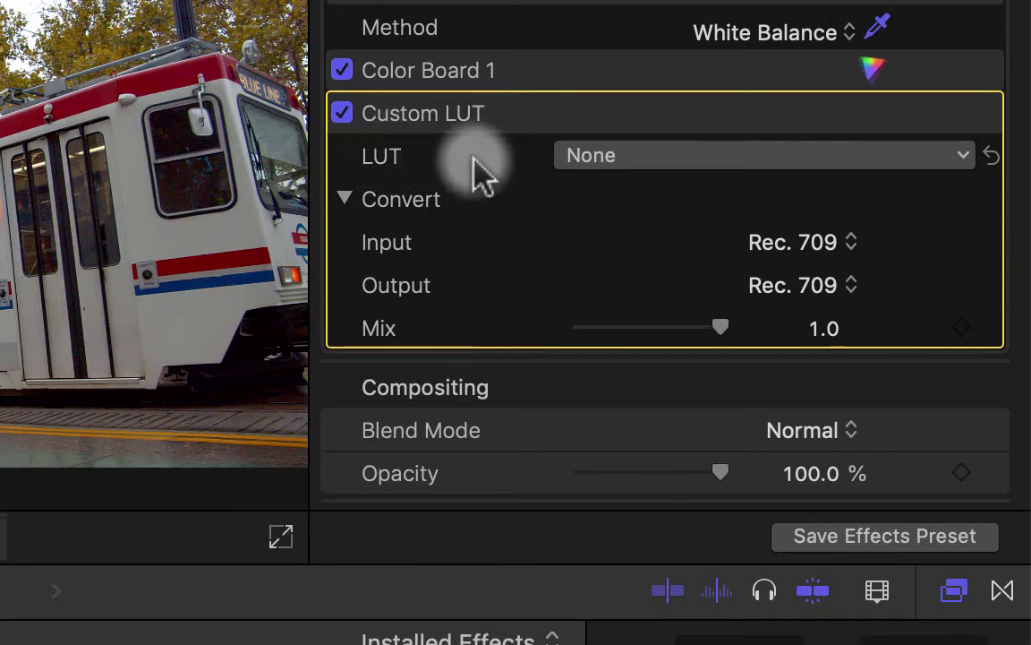
{"action": "left_click", "coordinate": [605, 158]}
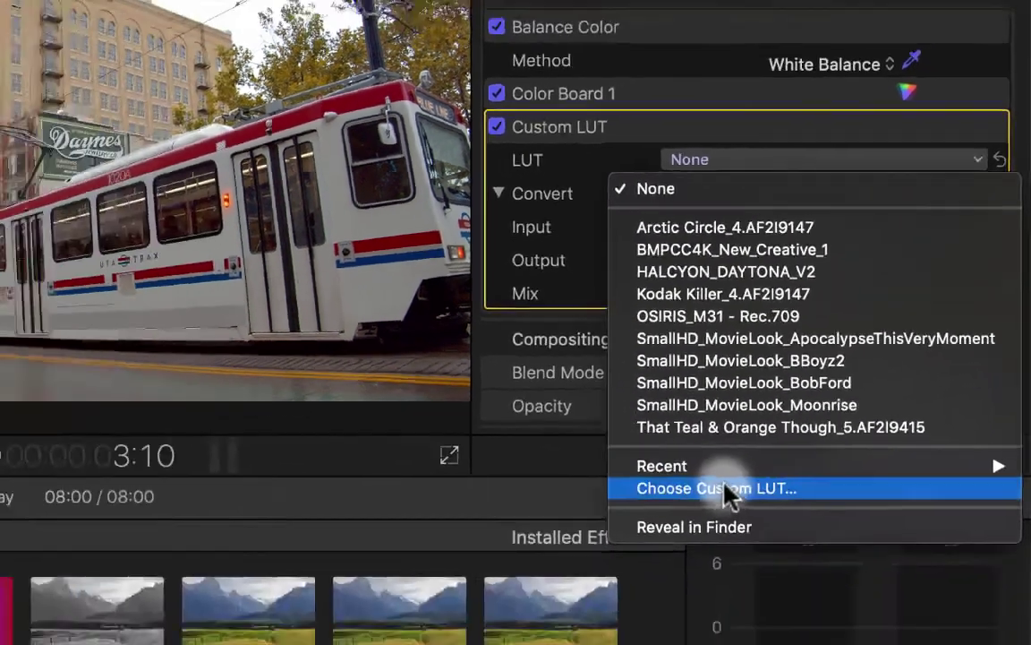
{"action": "left_click", "coordinate": [612, 582]}
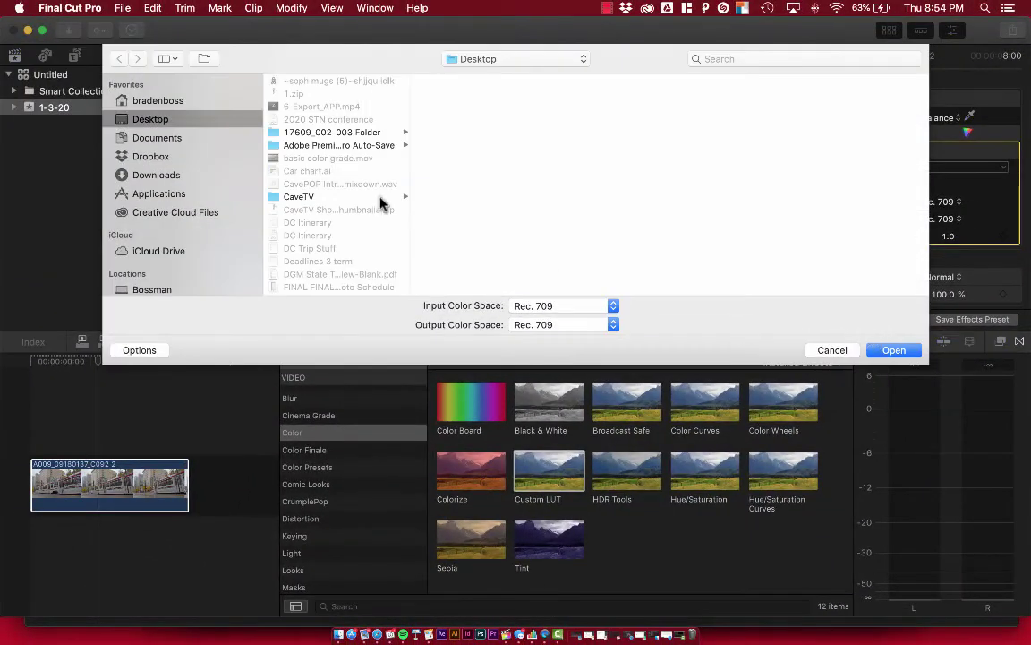
{"action": "left_click", "coordinate": [156, 175]}
{"action": "scroll", "coordinate": [333, 198], "scroll_direction": "down", "scroll_amount": 5}
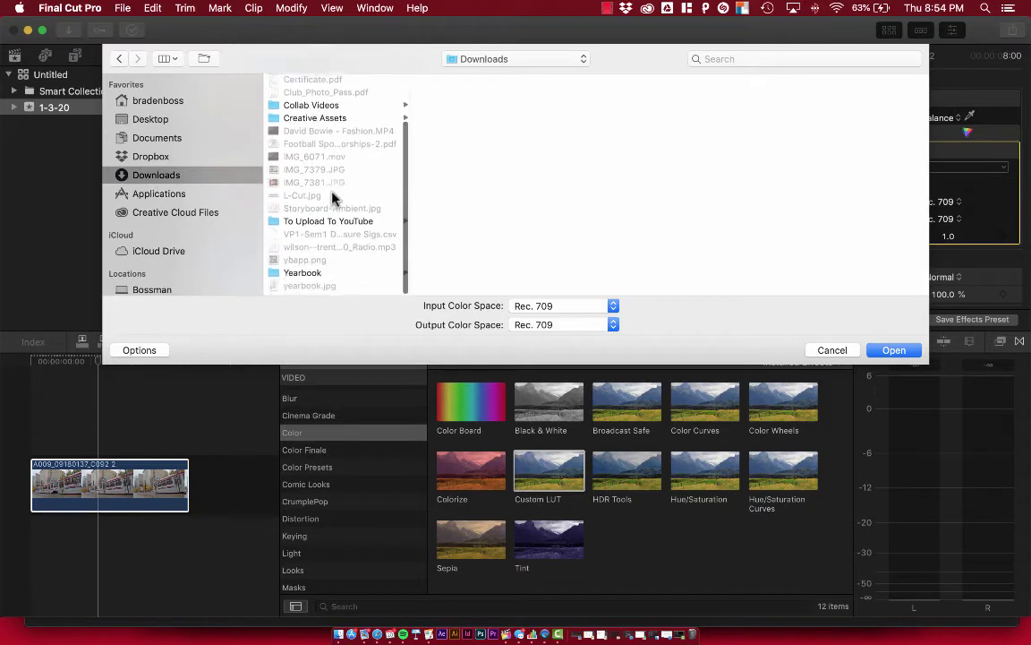
{"action": "scroll", "coordinate": [333, 199], "scroll_direction": "up", "scroll_amount": 4}
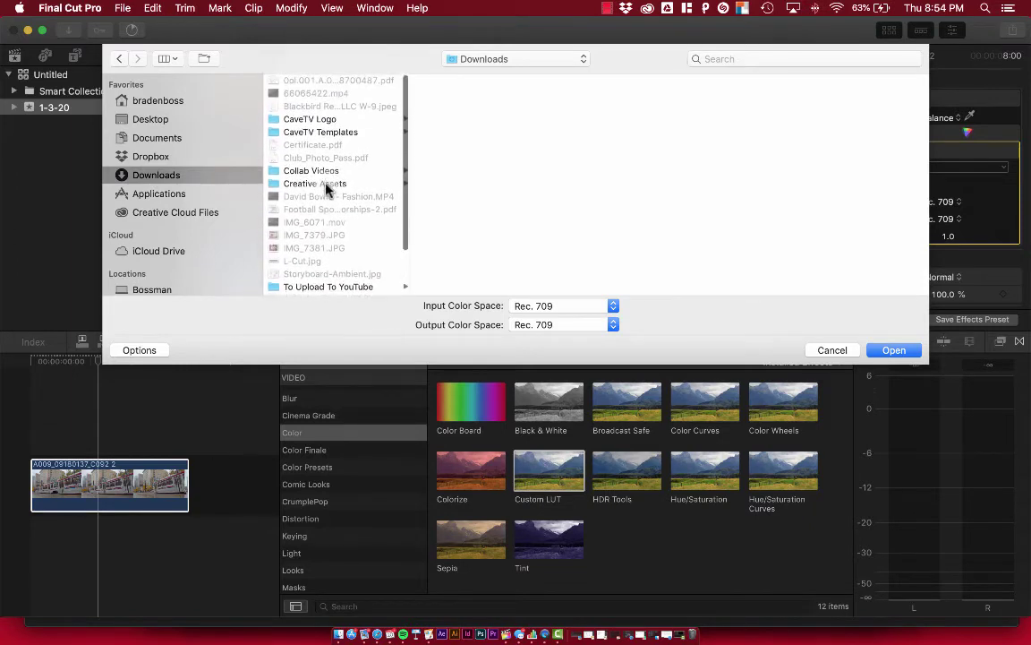
{"action": "left_click", "coordinate": [328, 184]}
{"action": "left_click", "coordinate": [467, 260]}
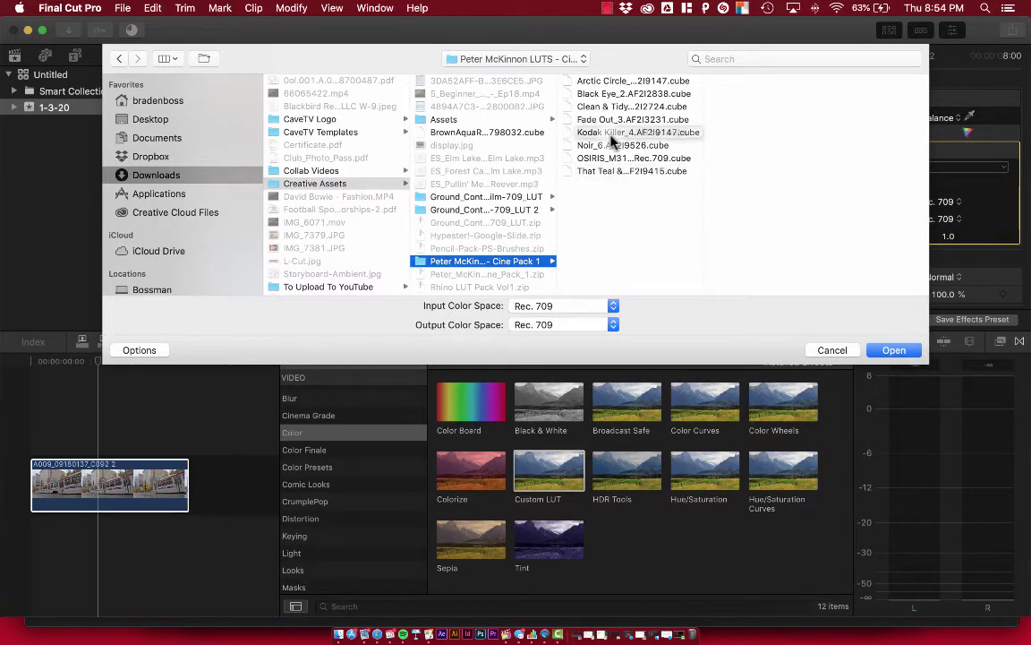
{"action": "left_click", "coordinate": [611, 85]}
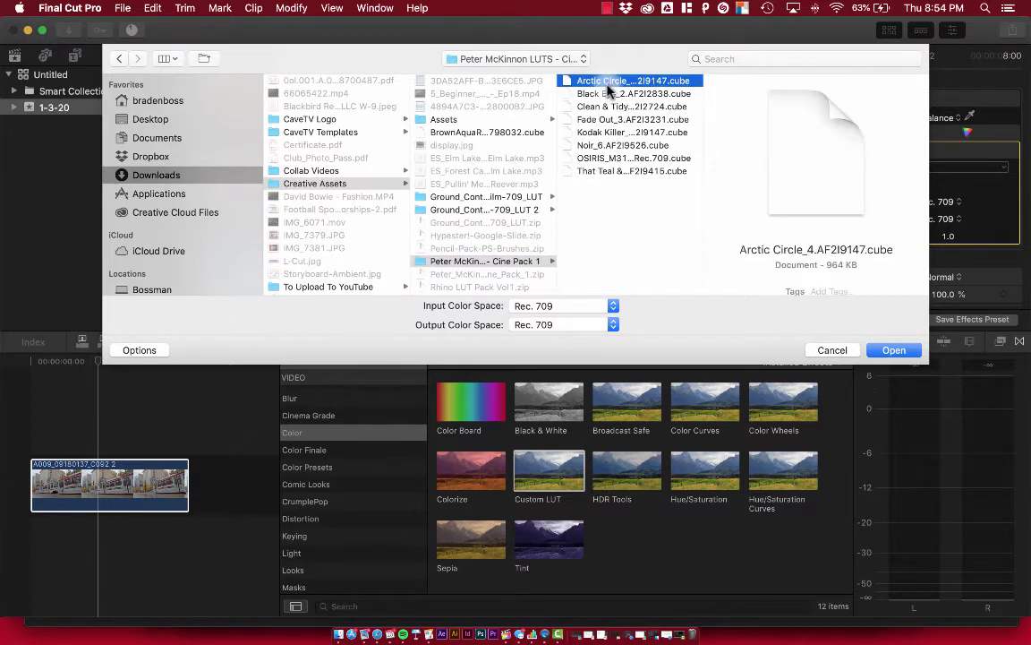
{"action": "left_click", "coordinate": [895, 350]}
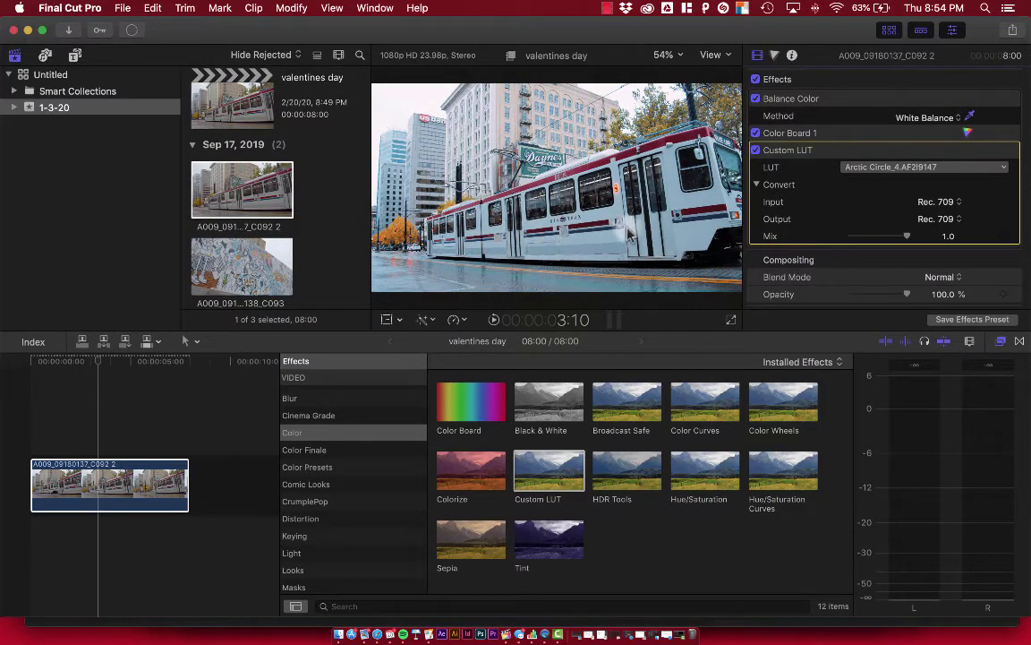
- Compare the tram image with the Arctic Circle LUT off and on, leaving the Custom LUT effect enabled
{"action": "left_click", "coordinate": [756, 150]}
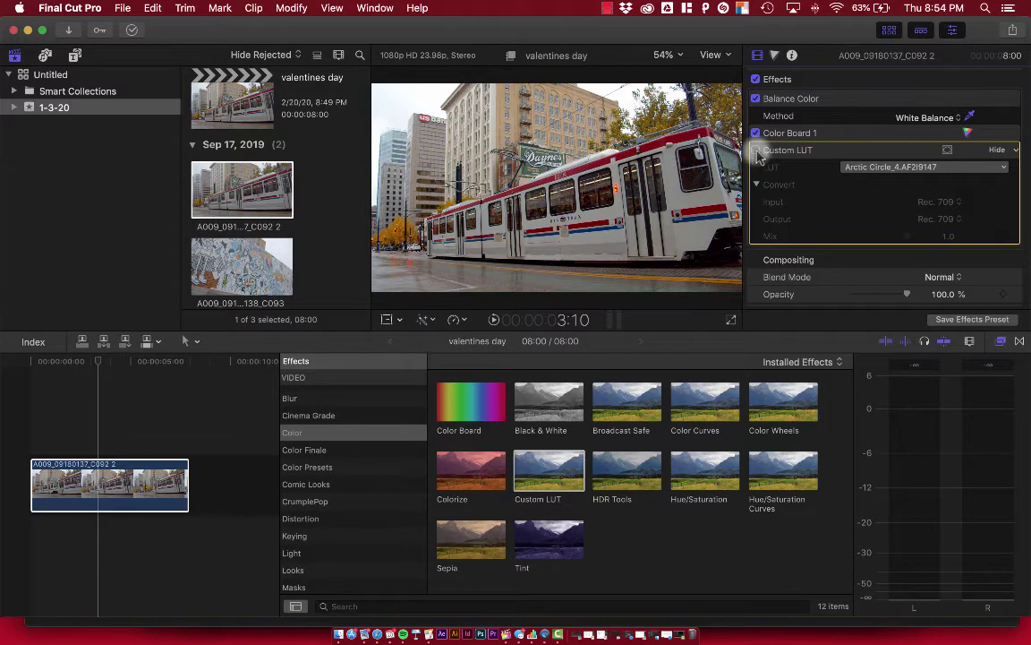
{"action": "left_click", "coordinate": [756, 150]}
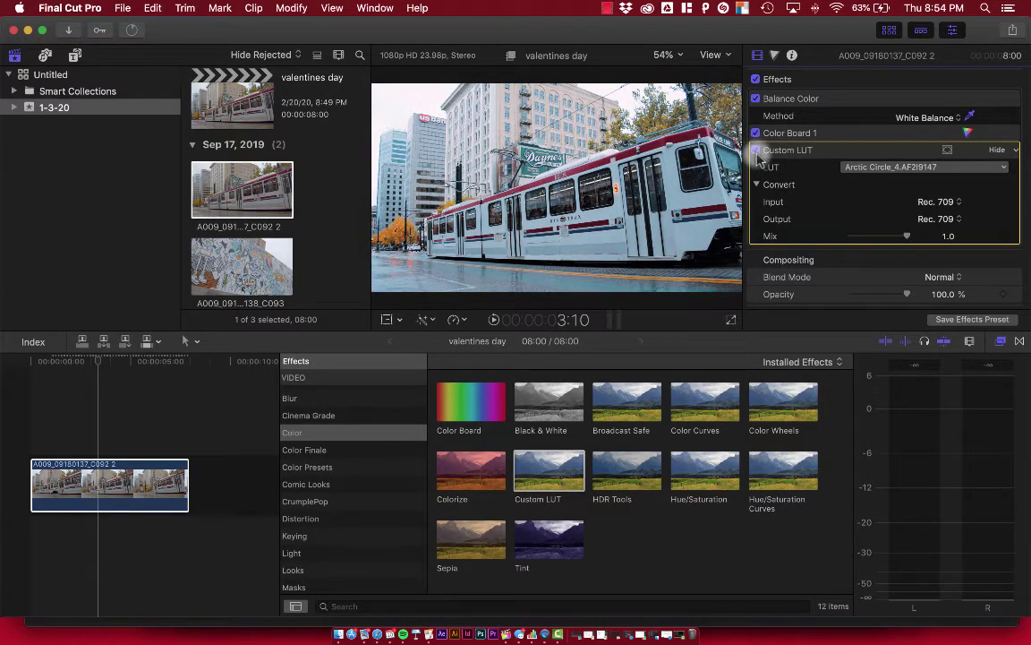
{"action": "left_click", "coordinate": [757, 150]}
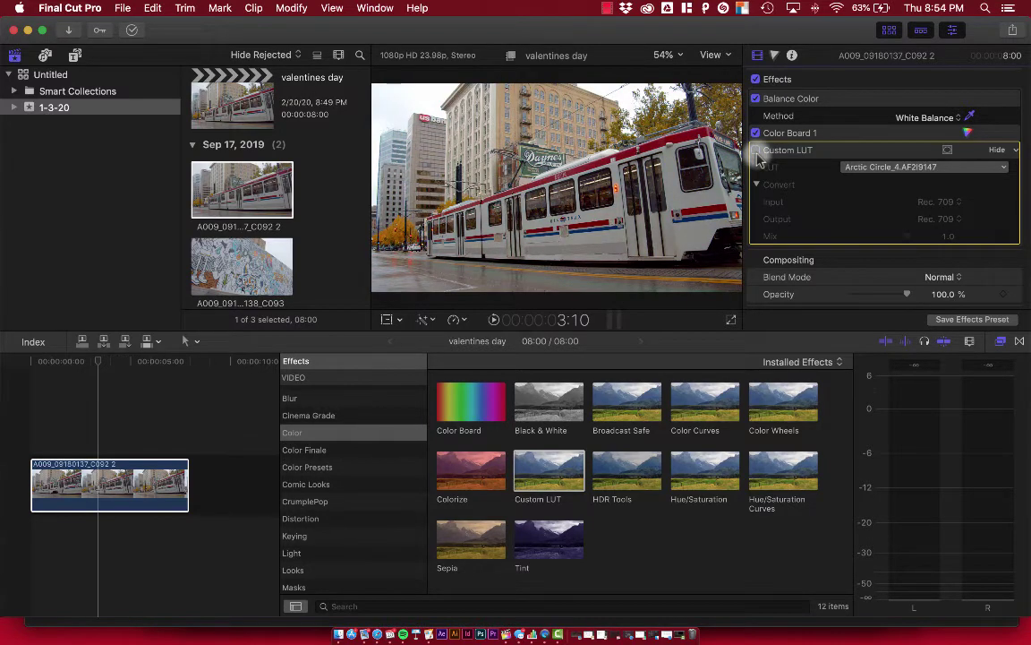
{"action": "left_click", "coordinate": [758, 156]}
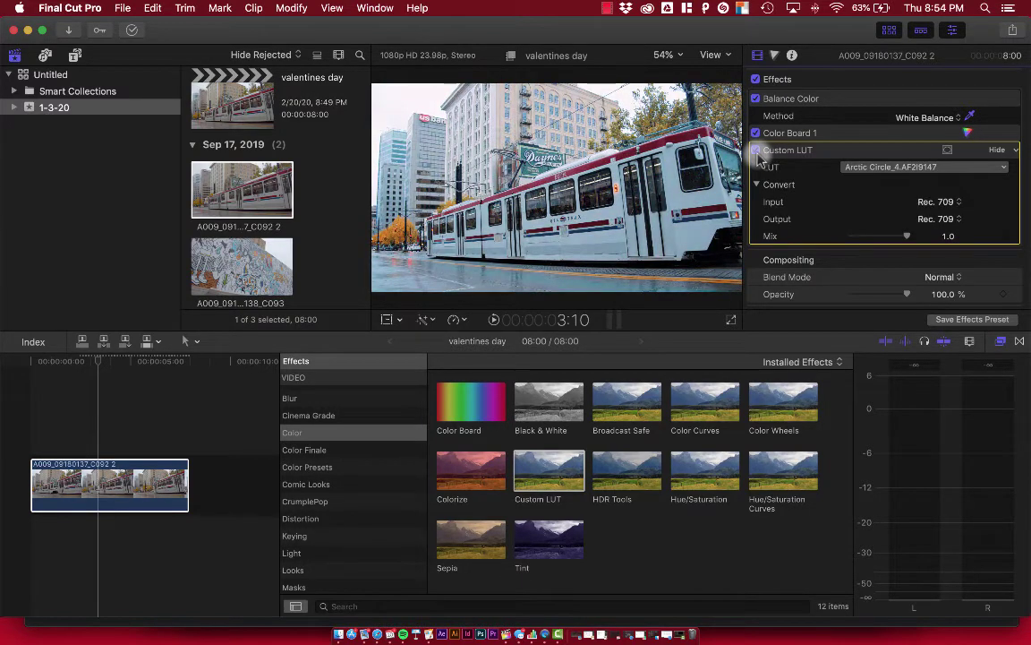
{"action": "left_click", "coordinate": [758, 152]}
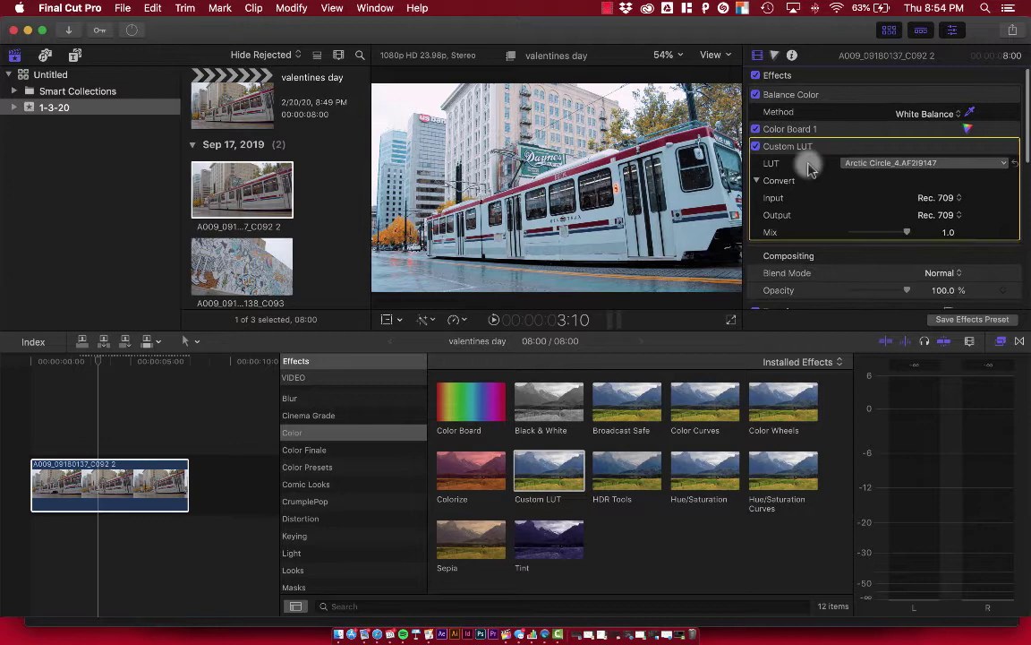
- Choose the custom LUT file Fade Out_3.AF2I3231.cube for the Custom LUT effect
{"action": "left_click", "coordinate": [861, 166]}
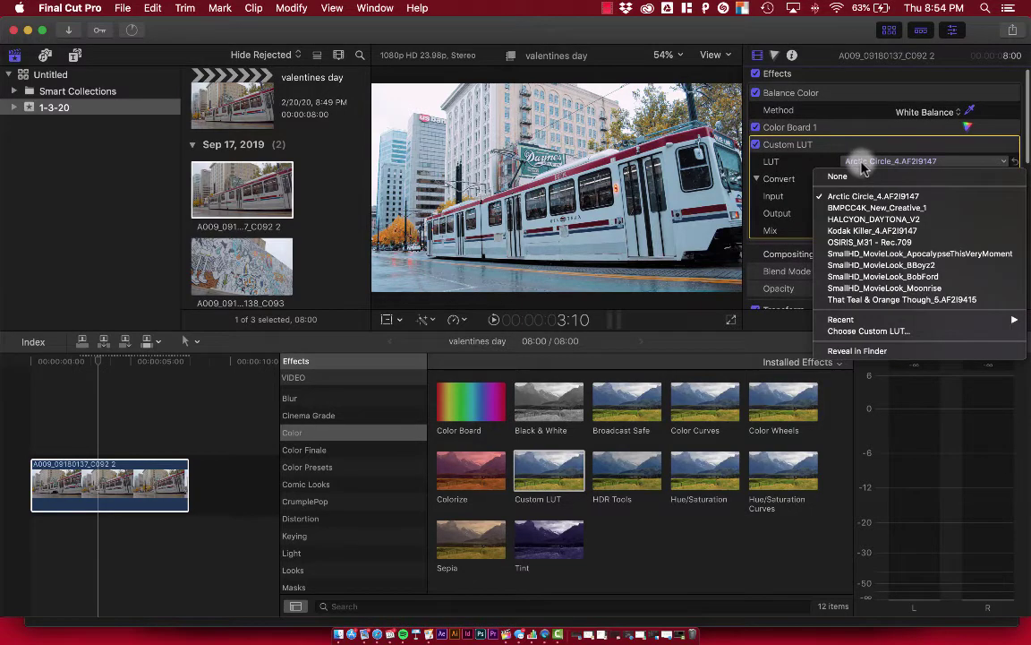
{"action": "left_click", "coordinate": [872, 331]}
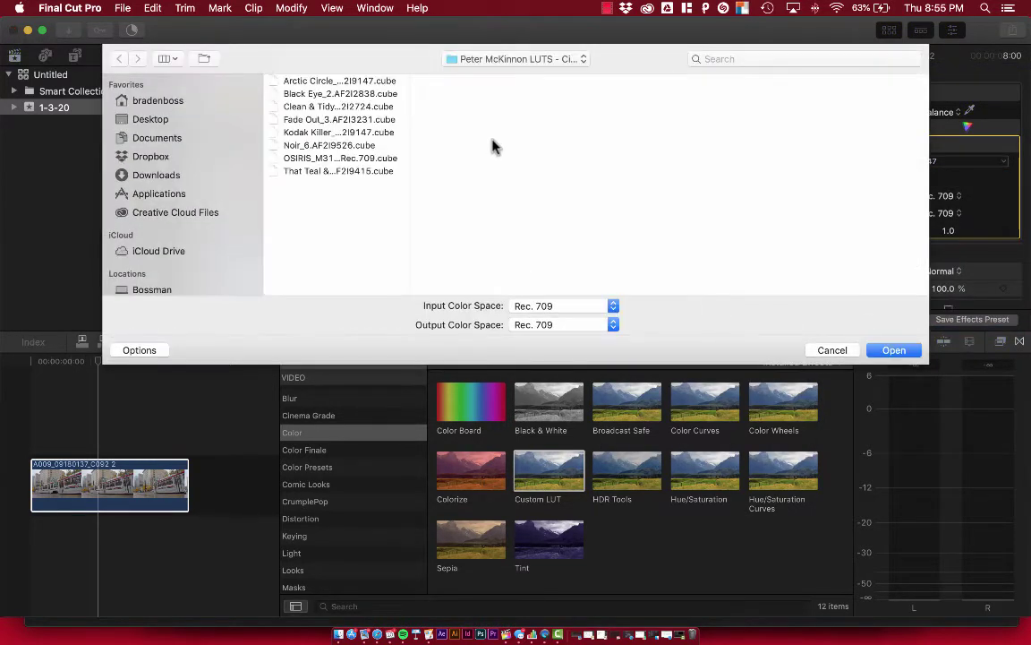
{"action": "left_click", "coordinate": [303, 122]}
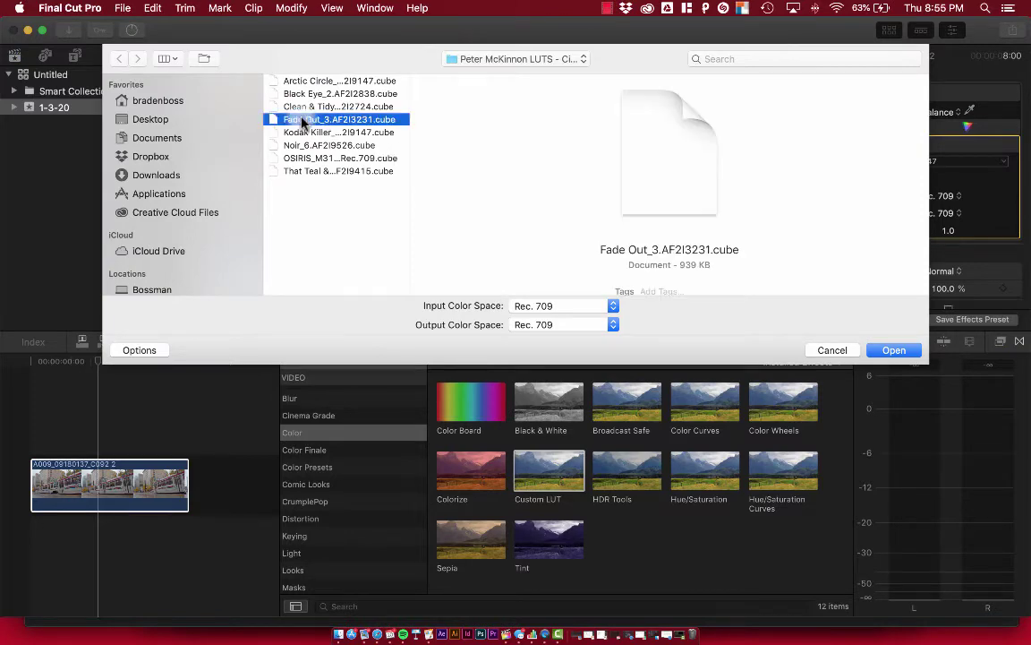
{"action": "left_click", "coordinate": [891, 350]}
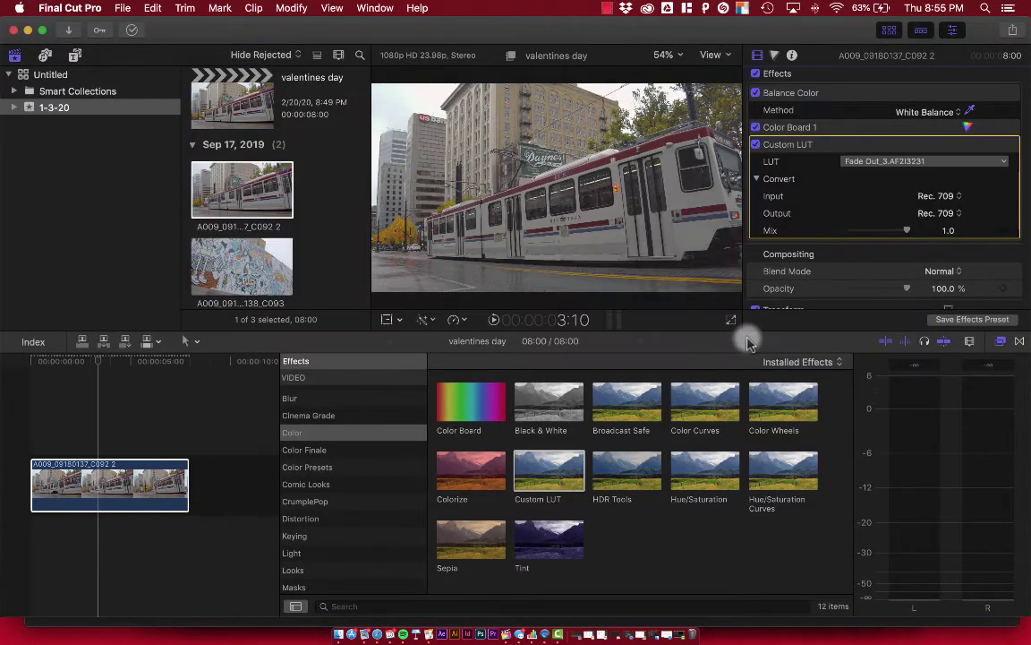
- Compare the tram image with the Fade Out LUT off and on, leaving the Custom LUT effect enabled
{"action": "left_click", "coordinate": [755, 145]}
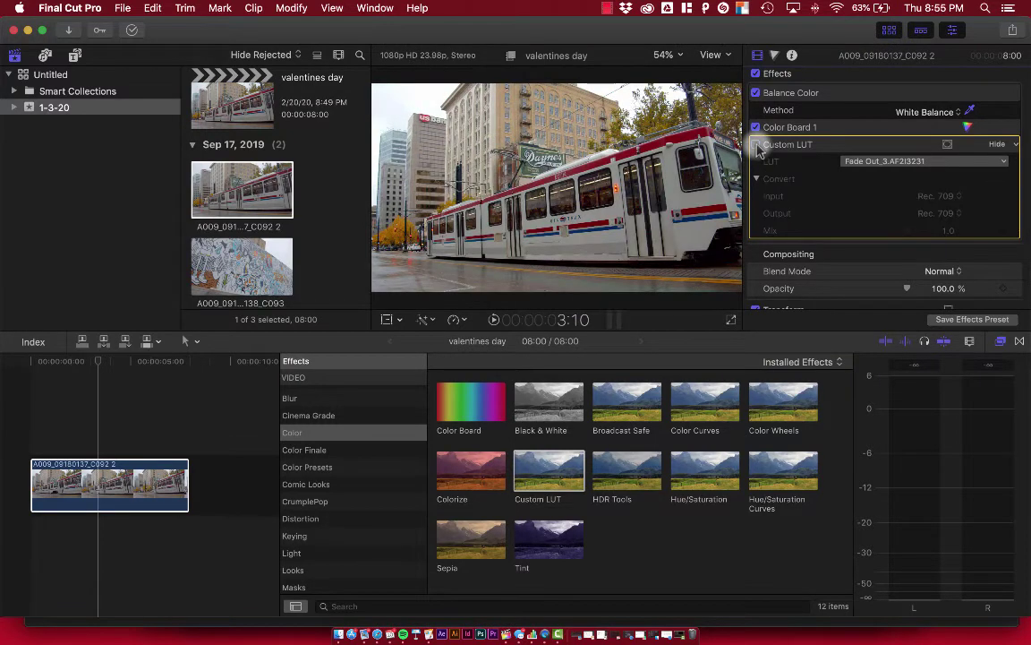
{"action": "left_click", "coordinate": [756, 145]}
{"action": "left_click", "coordinate": [756, 145]}
{"action": "left_click", "coordinate": [756, 145]}
{"action": "left_click", "coordinate": [756, 145]}
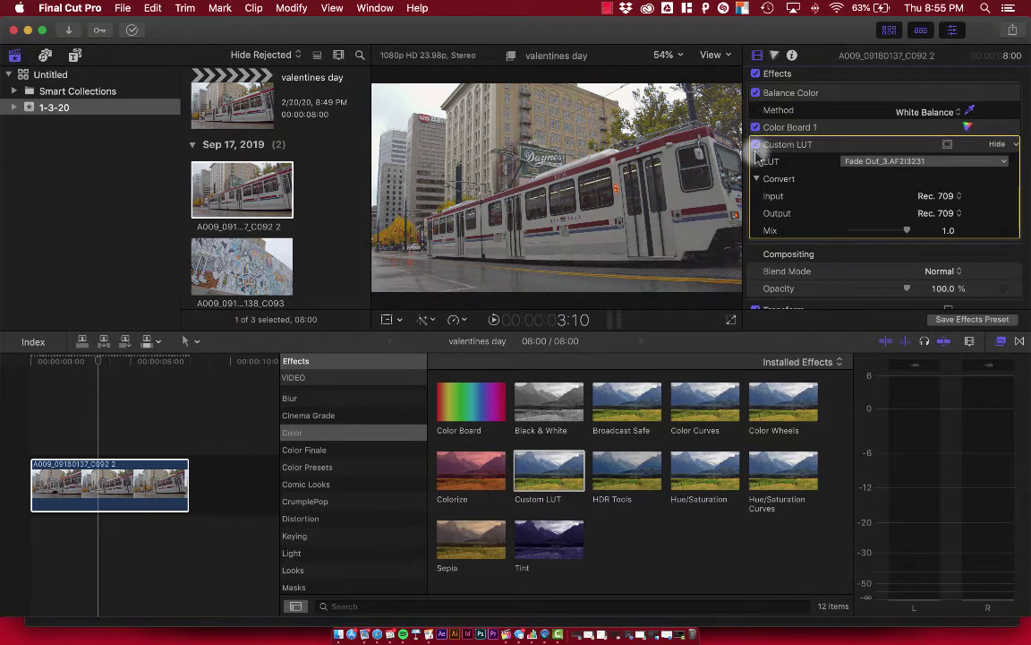
{"action": "left_click", "coordinate": [757, 145]}
{"action": "left_click", "coordinate": [756, 145]}
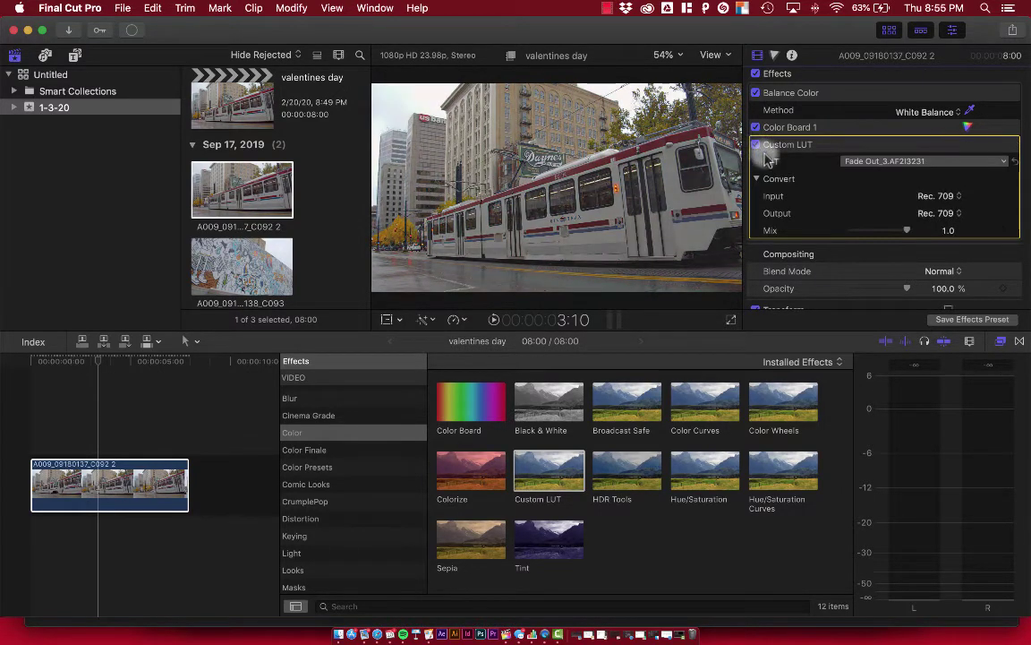
- Try the Kodak Killer_4.AF2I9147 LUT on the clip and settle on OSIRIS_M31 - Rec.709, keeping Mix at 1.0
{"action": "left_click", "coordinate": [889, 162]}
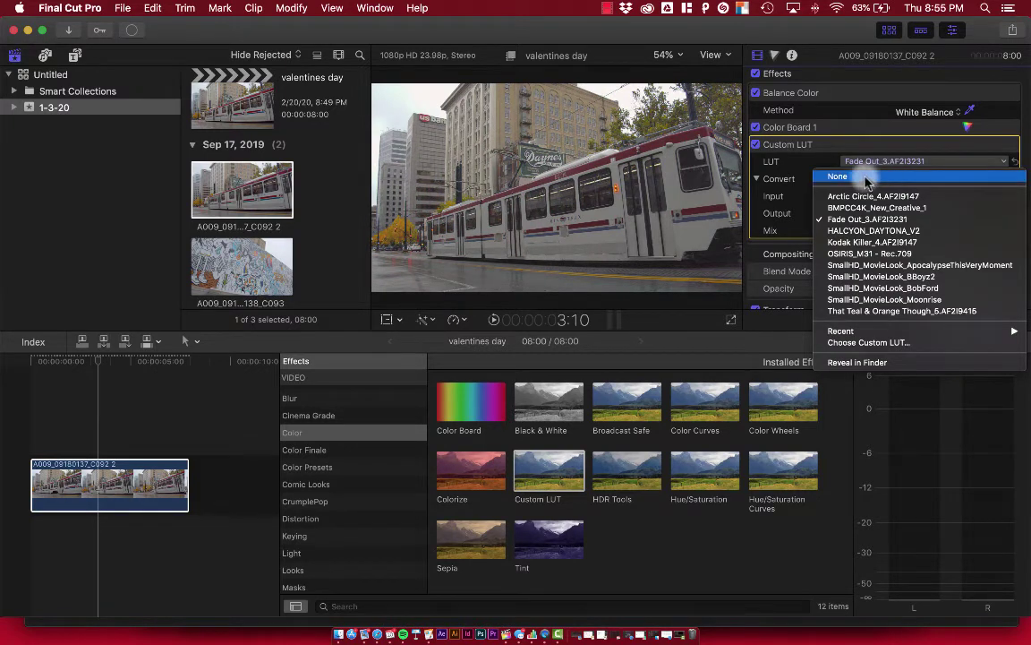
{"action": "left_click", "coordinate": [859, 242]}
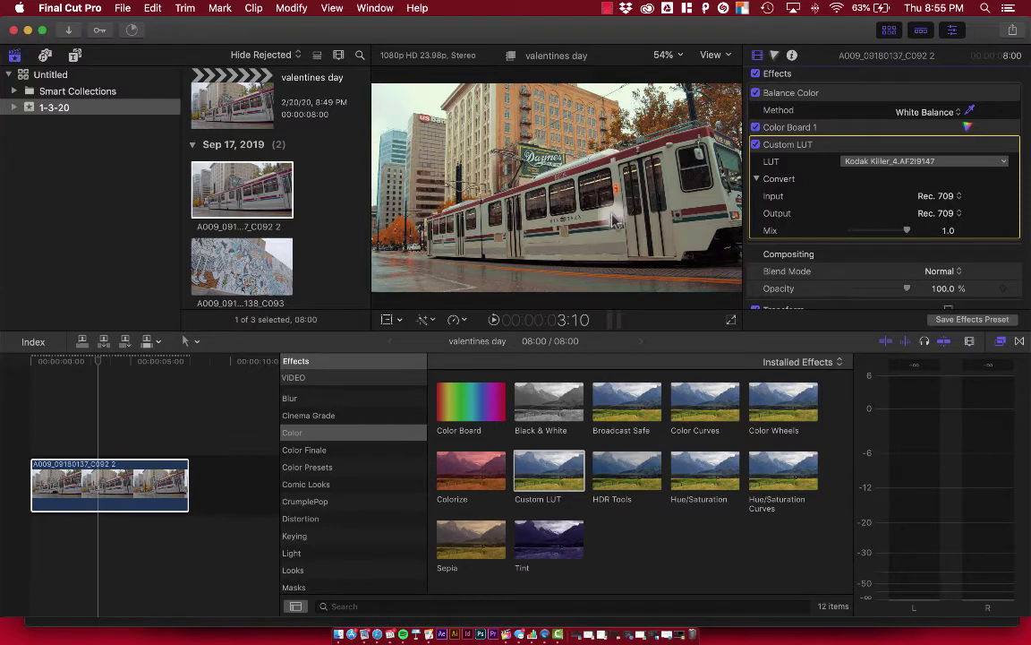
{"action": "left_click", "coordinate": [872, 164]}
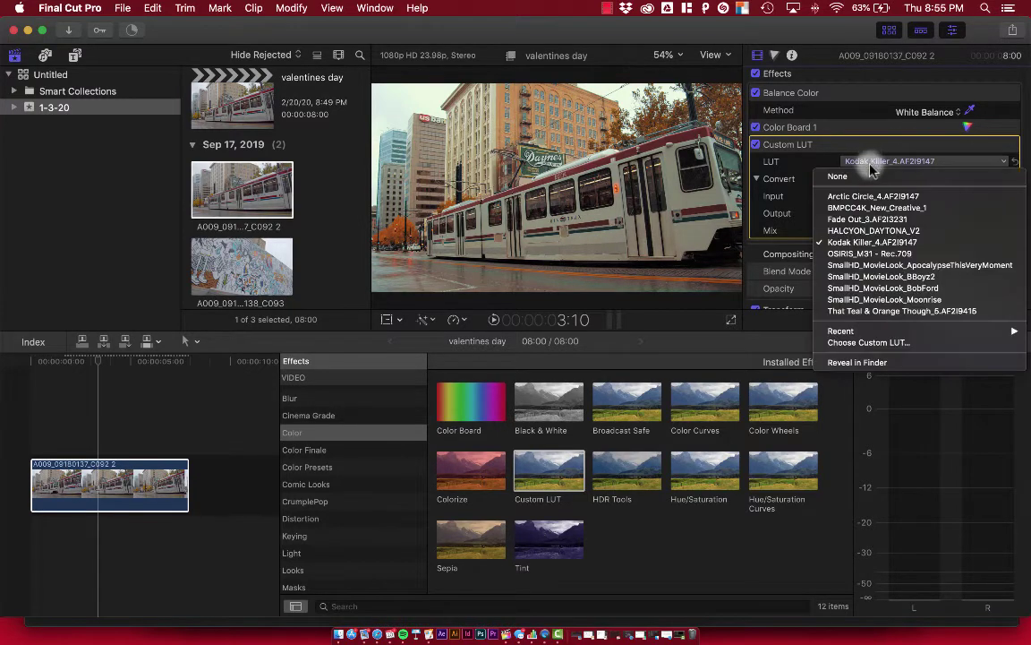
{"action": "left_click", "coordinate": [857, 254]}
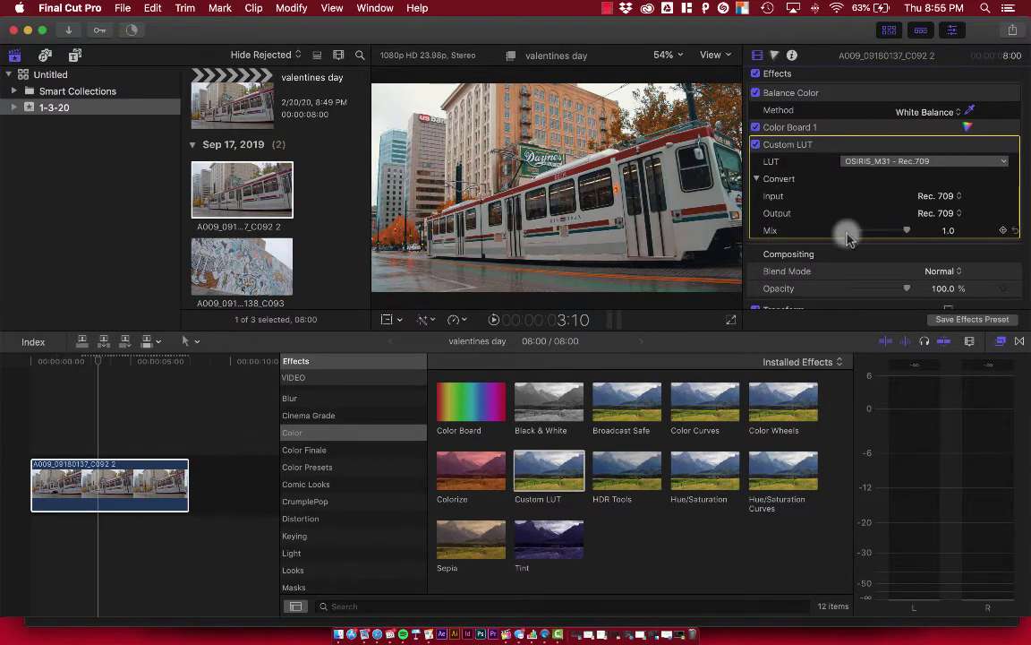
{"action": "mouse_move", "coordinate": [909, 233]}
{"action": "left_mouse_down"}
{"action": "mouse_move", "coordinate": [810, 233]}
{"action": "mouse_move", "coordinate": [902, 233]}
{"action": "mouse_move", "coordinate": [829, 237]}
{"action": "mouse_move", "coordinate": [893, 237]}
{"action": "mouse_move", "coordinate": [883, 240]}
{"action": "mouse_move", "coordinate": [909, 230]}
{"action": "left_mouse_up"}
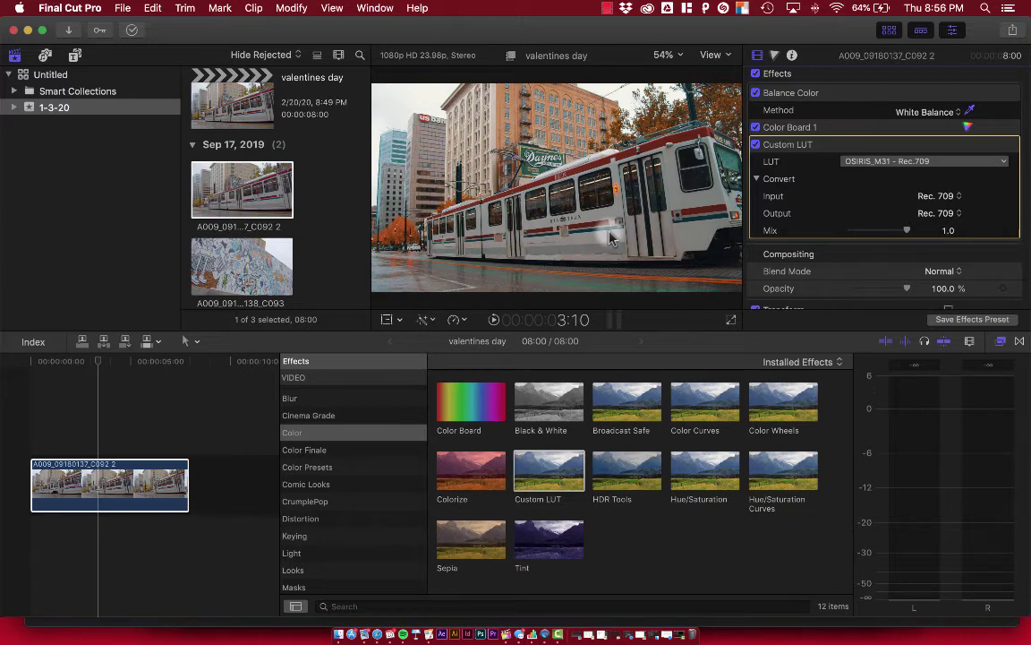
- In Color Board 1, raise the master exposure to about 26%, darken the shadows slightly and lift the midtones a little
{"action": "left_click", "coordinate": [780, 130]}
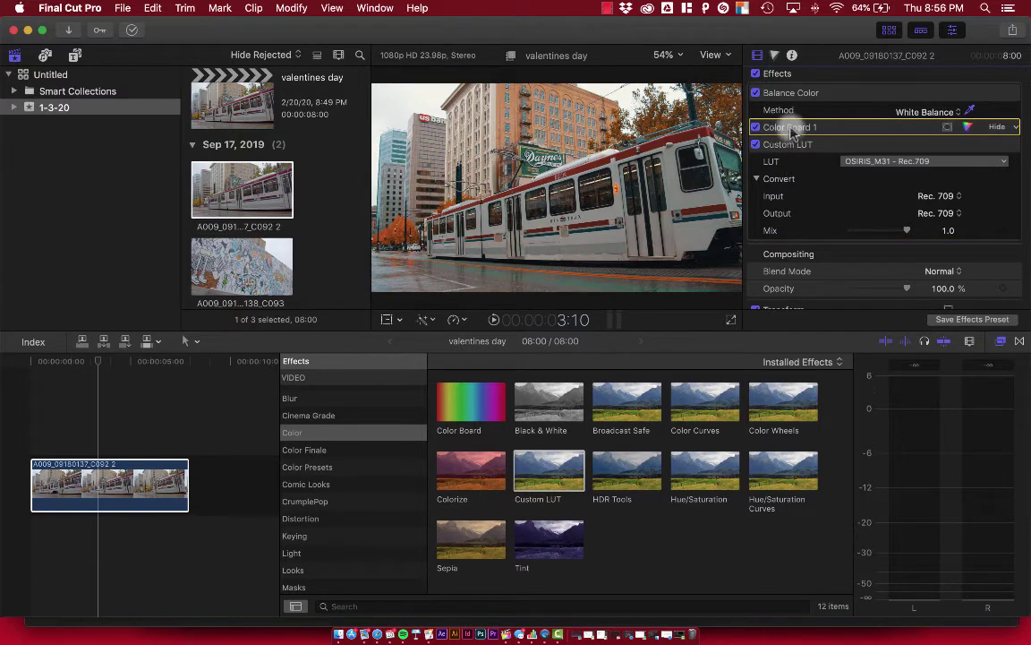
{"action": "left_click", "coordinate": [968, 128]}
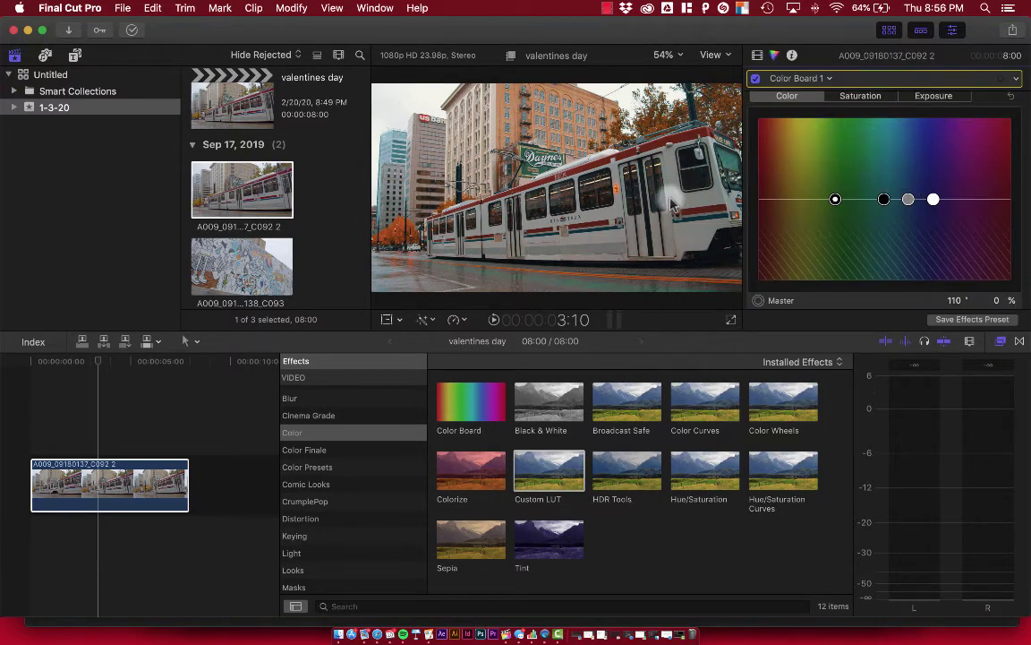
{"action": "left_click", "coordinate": [929, 97]}
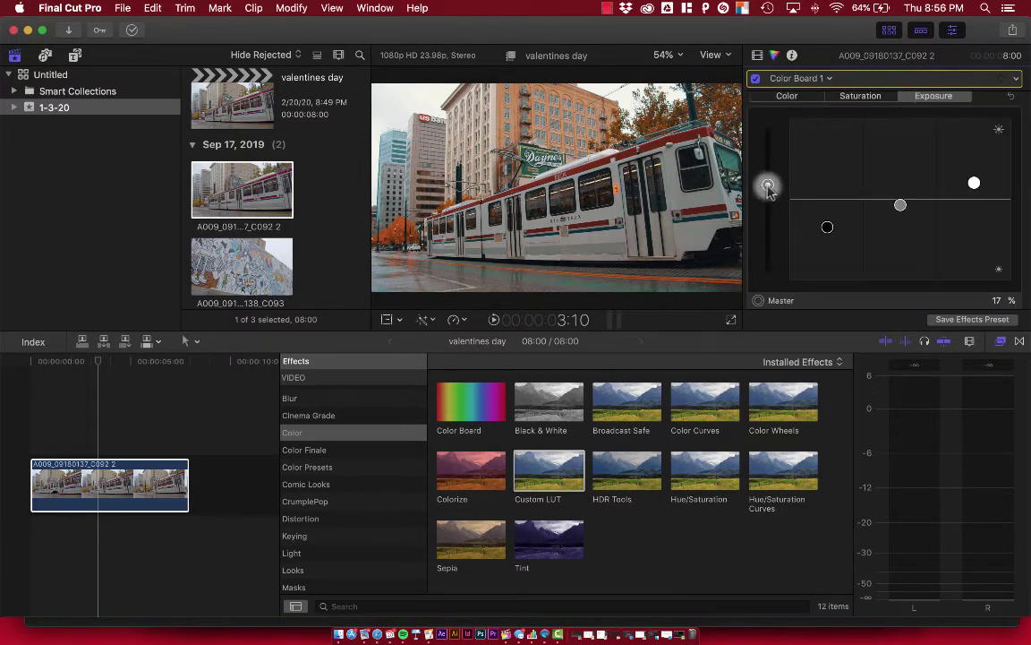
{"action": "left_click_drag", "start_coordinate": [768, 185], "coordinate": [768, 178]}
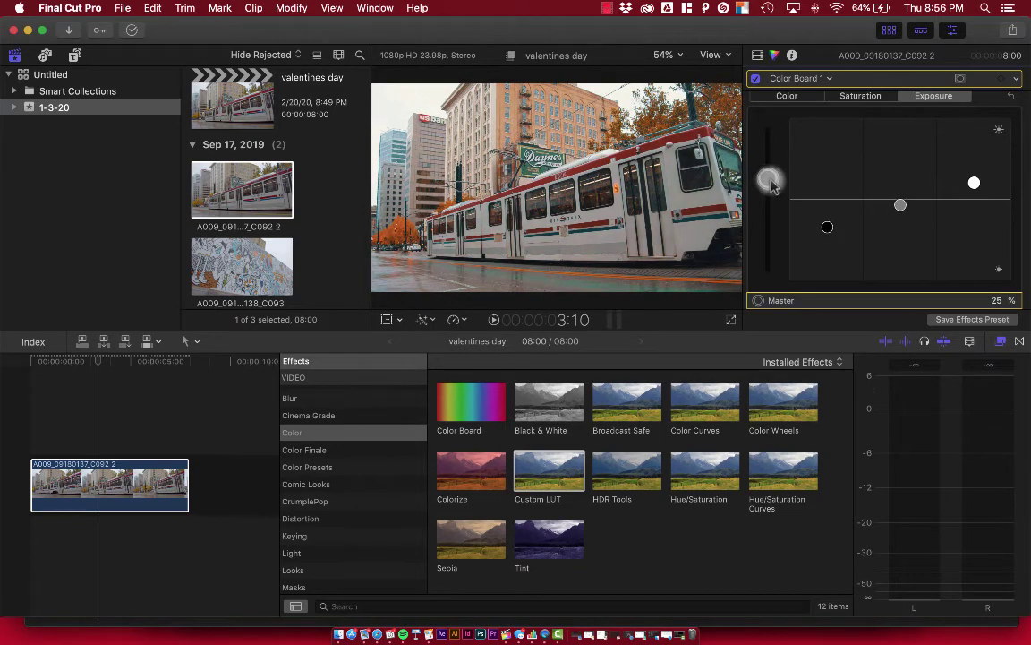
{"action": "left_click_drag", "start_coordinate": [827, 229], "coordinate": [827, 233]}
{"action": "left_click_drag", "start_coordinate": [901, 209], "coordinate": [900, 200]}
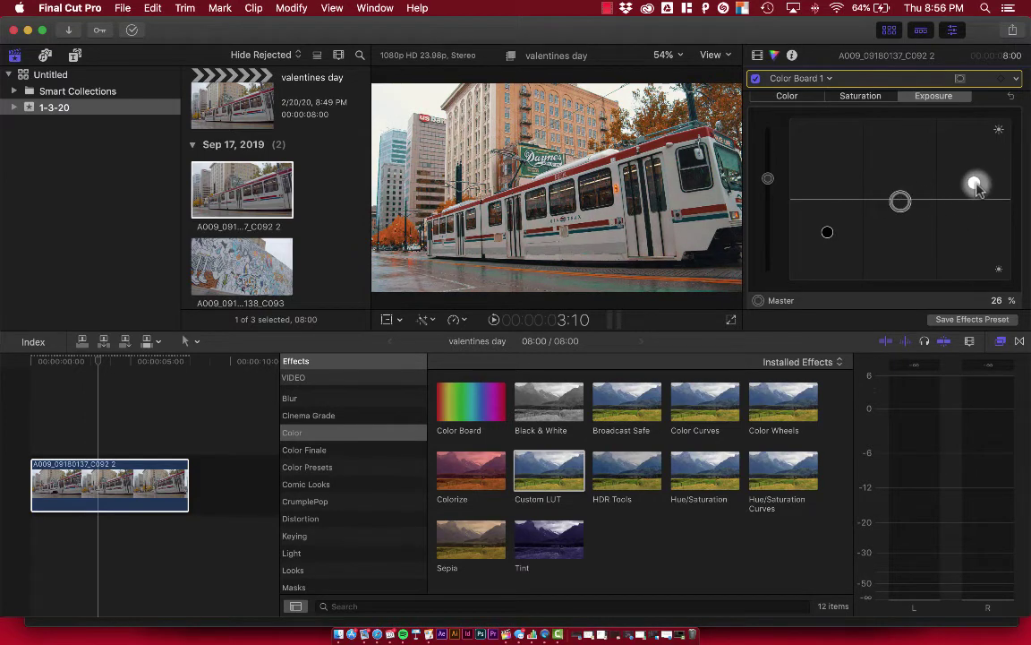
{"action": "left_click", "coordinate": [975, 185]}
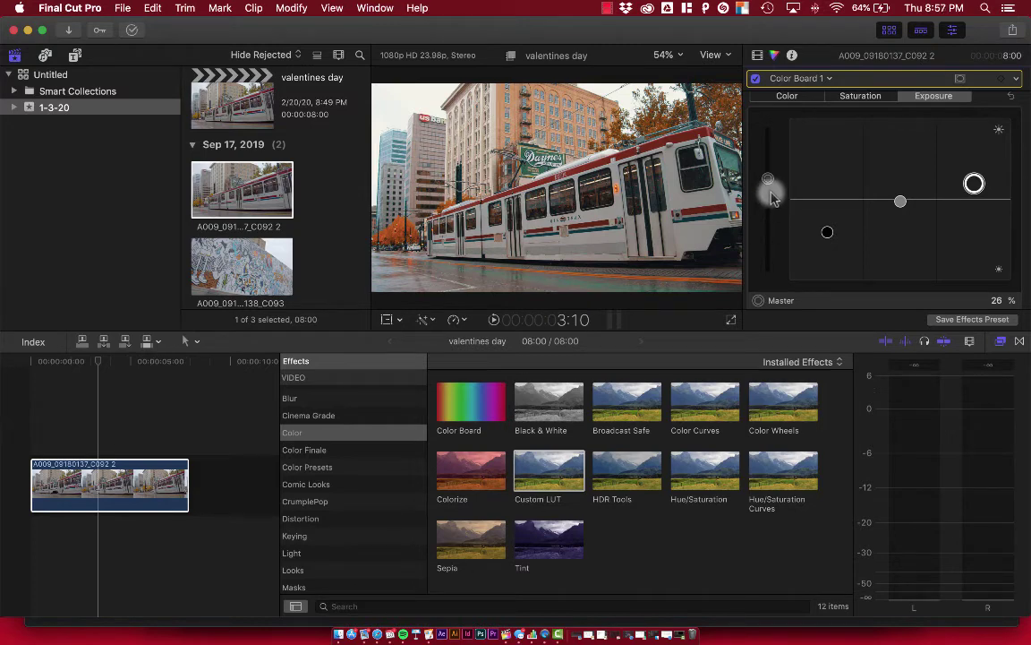
- Add a Color Curves correction to the tram clip and look through its luma, red, green and blue curves
{"action": "left_click", "coordinate": [829, 81]}
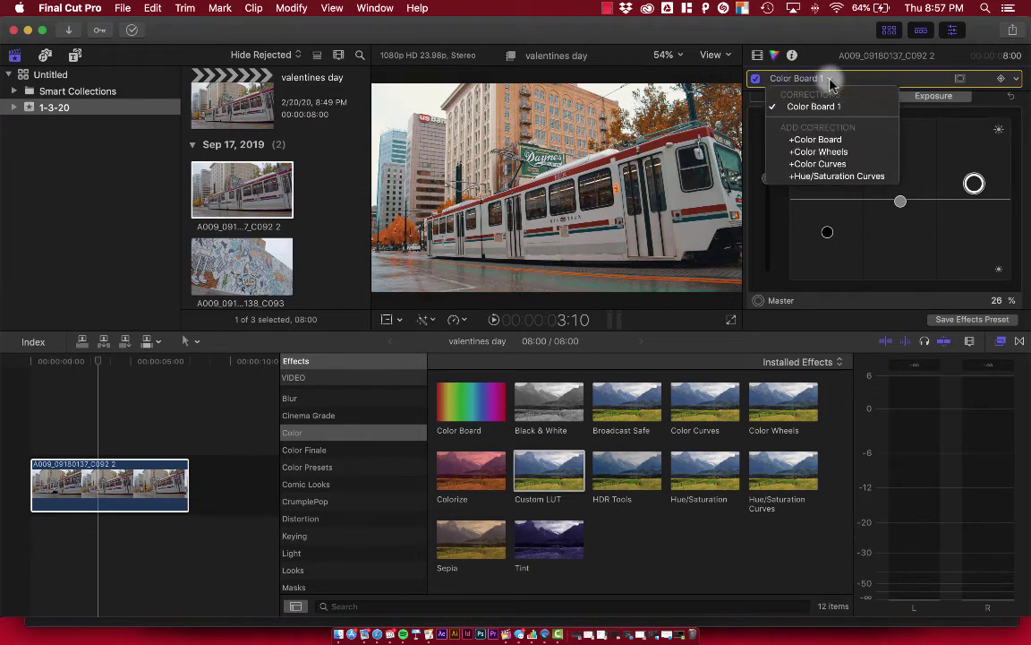
{"action": "left_click", "coordinate": [820, 165]}
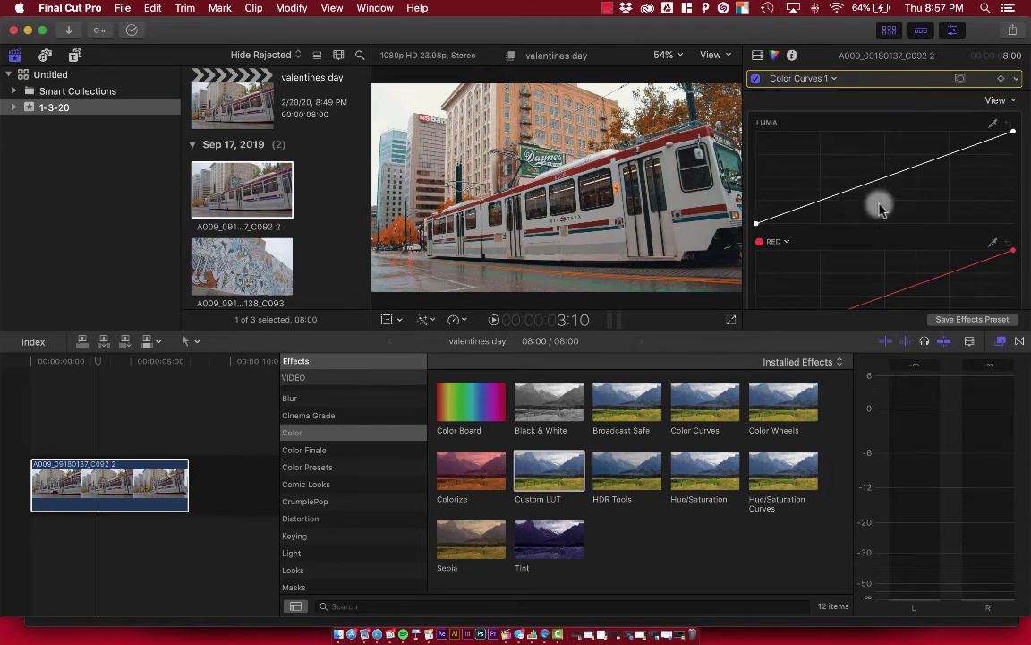
{"action": "scroll", "coordinate": [877, 204], "scroll_direction": "down", "scroll_amount": 10}
{"action": "scroll", "coordinate": [875, 204], "scroll_direction": "up", "scroll_amount": 10}
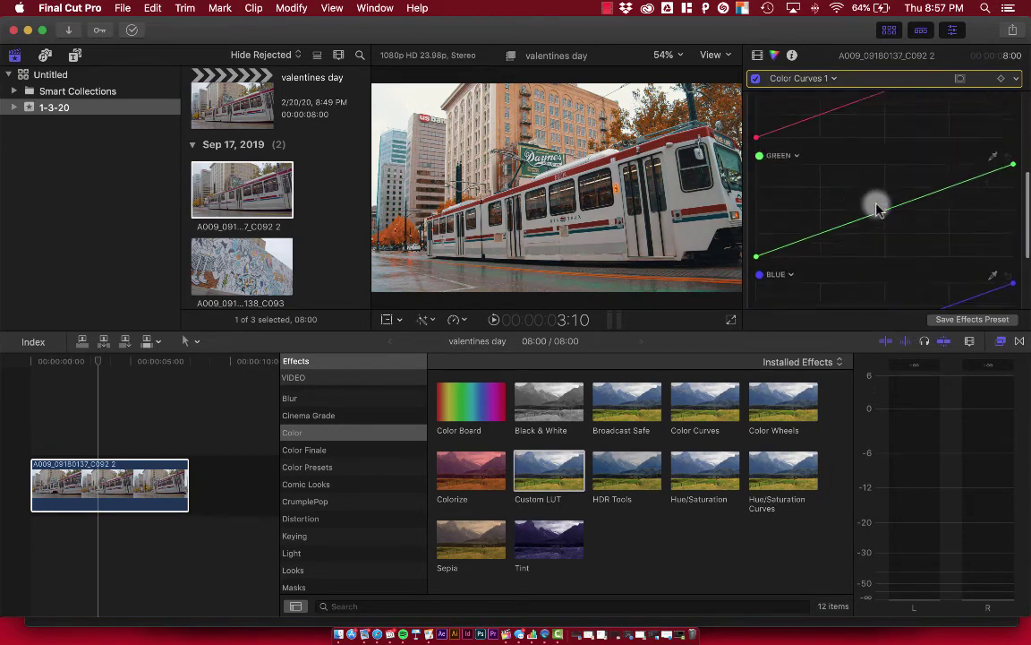
{"action": "scroll", "coordinate": [875, 202], "scroll_direction": "down", "scroll_amount": 10}
{"action": "scroll", "coordinate": [882, 258], "scroll_direction": "up", "scroll_amount": 10}
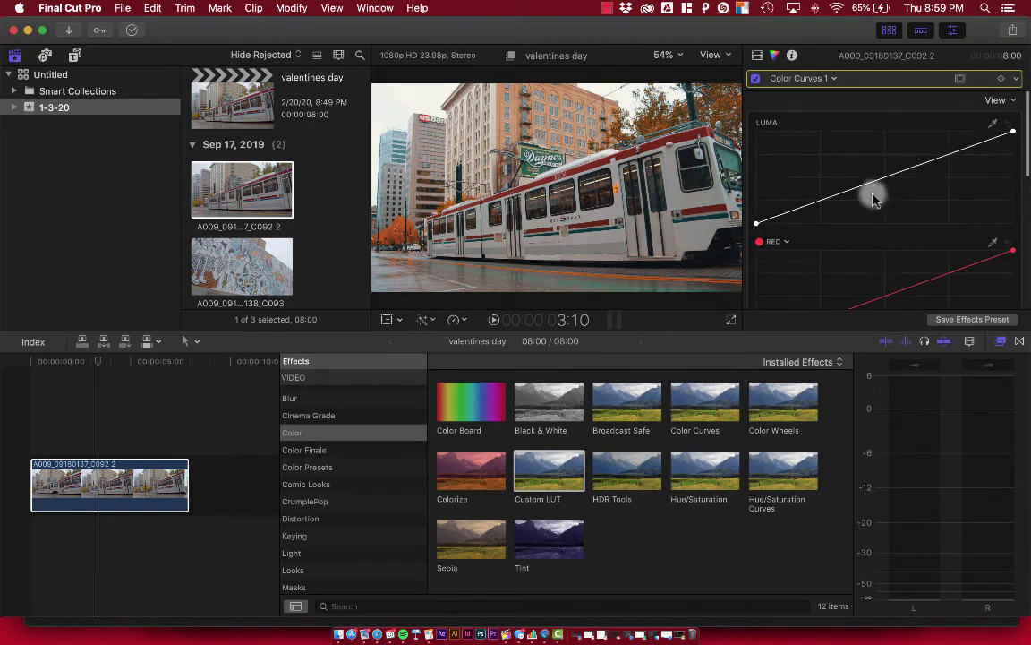
- Shape the luma curve of Color Curves 1 into a gentle S by slightly raising a highlight point and lowering a shadow point
{"action": "left_click", "coordinate": [925, 164]}
{"action": "left_click_drag", "start_coordinate": [924, 164], "coordinate": [919, 159]}
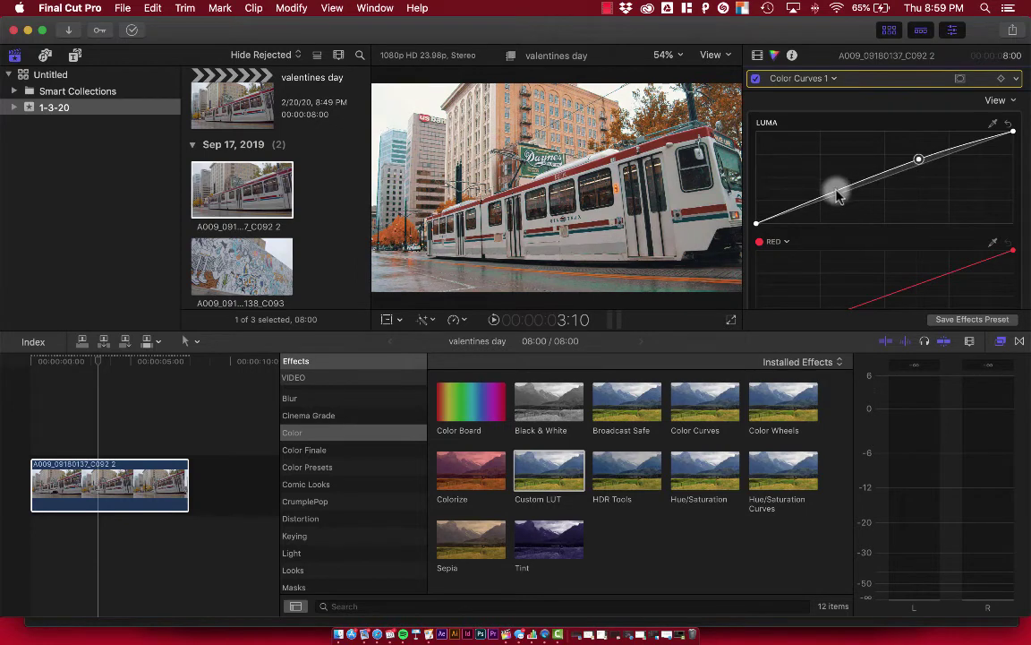
{"action": "left_click_drag", "start_coordinate": [839, 190], "coordinate": [841, 198]}
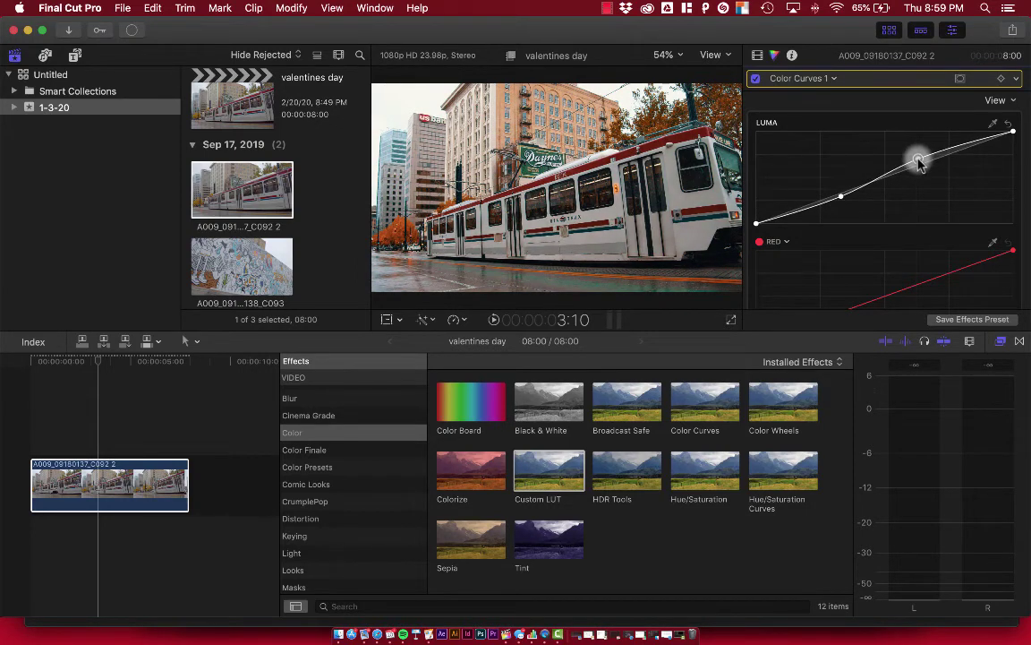
{"action": "left_click_drag", "start_coordinate": [920, 164], "coordinate": [919, 167]}
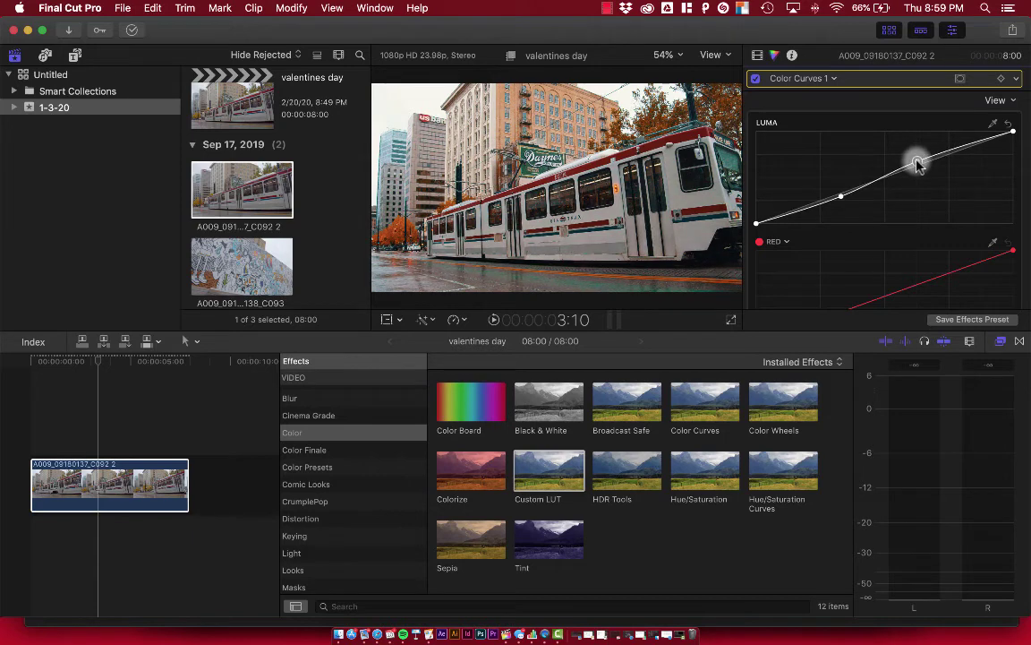
{"action": "left_click", "coordinate": [841, 199]}
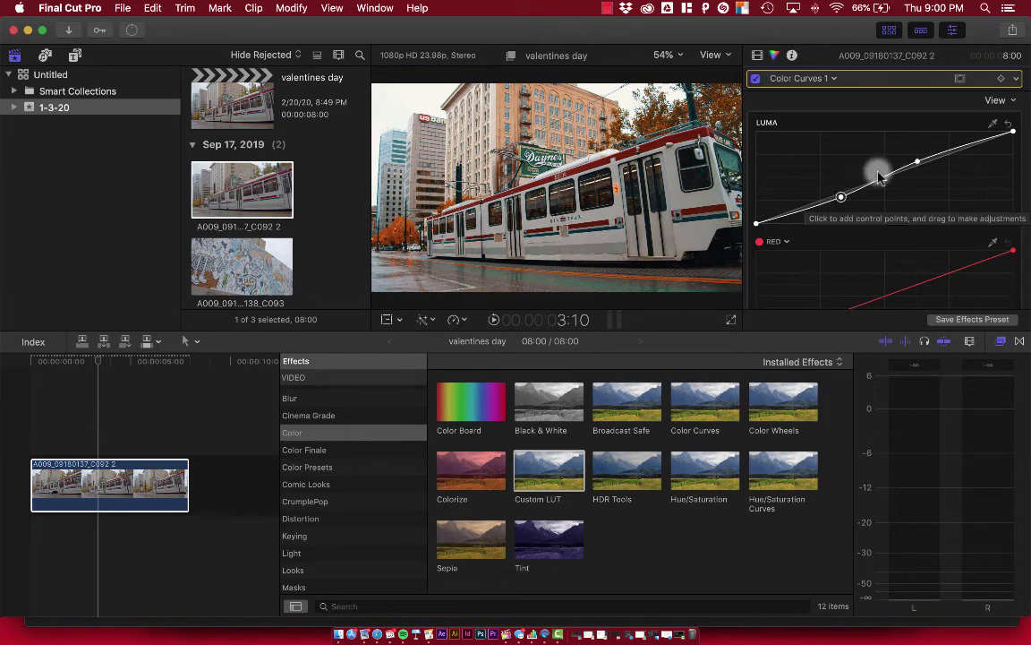
- Lift the luma curve's black point slightly to fade the shadows, and compare the image with Color Curves 1 off and on
{"action": "left_click", "coordinate": [756, 224]}
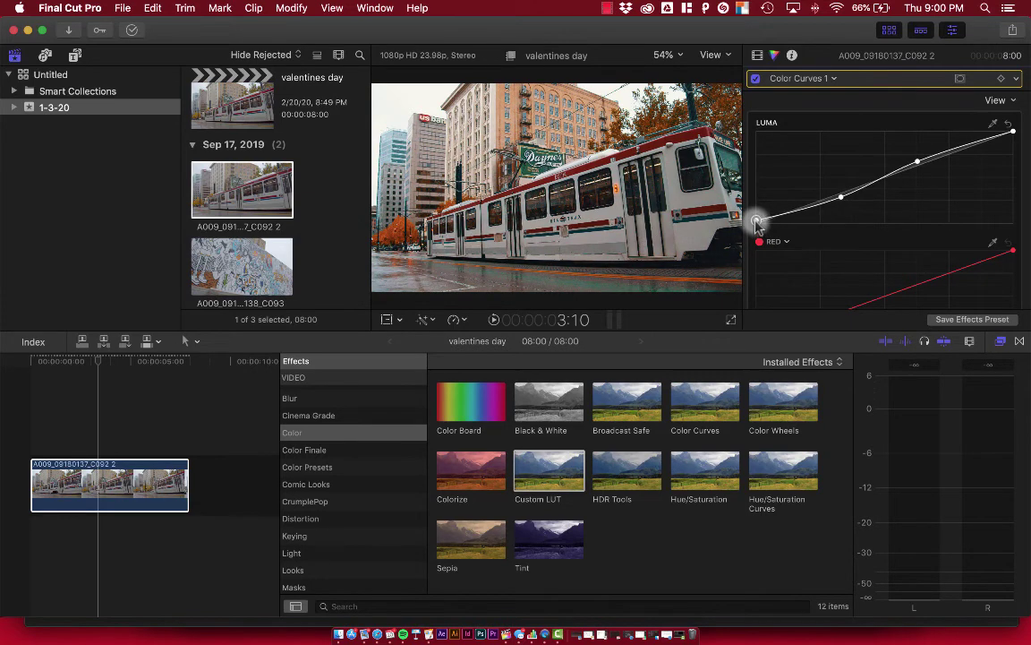
{"action": "mouse_move", "coordinate": [757, 220]}
{"action": "left_mouse_down"}
{"action": "mouse_move", "coordinate": [756, 188]}
{"action": "mouse_move", "coordinate": [758, 221]}
{"action": "left_mouse_up"}
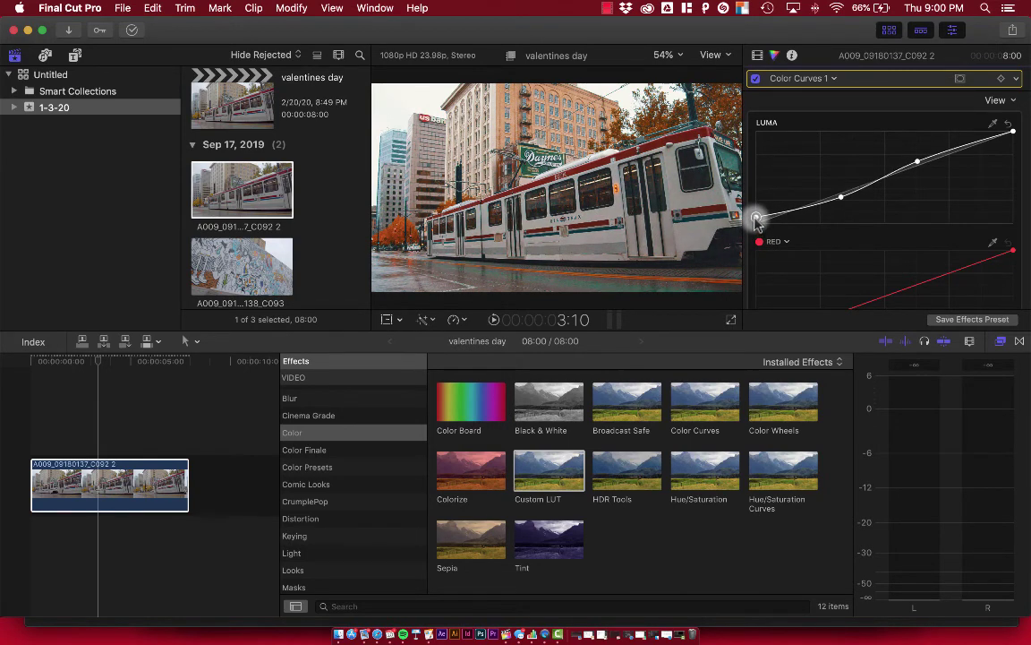
{"action": "left_click", "coordinate": [754, 79]}
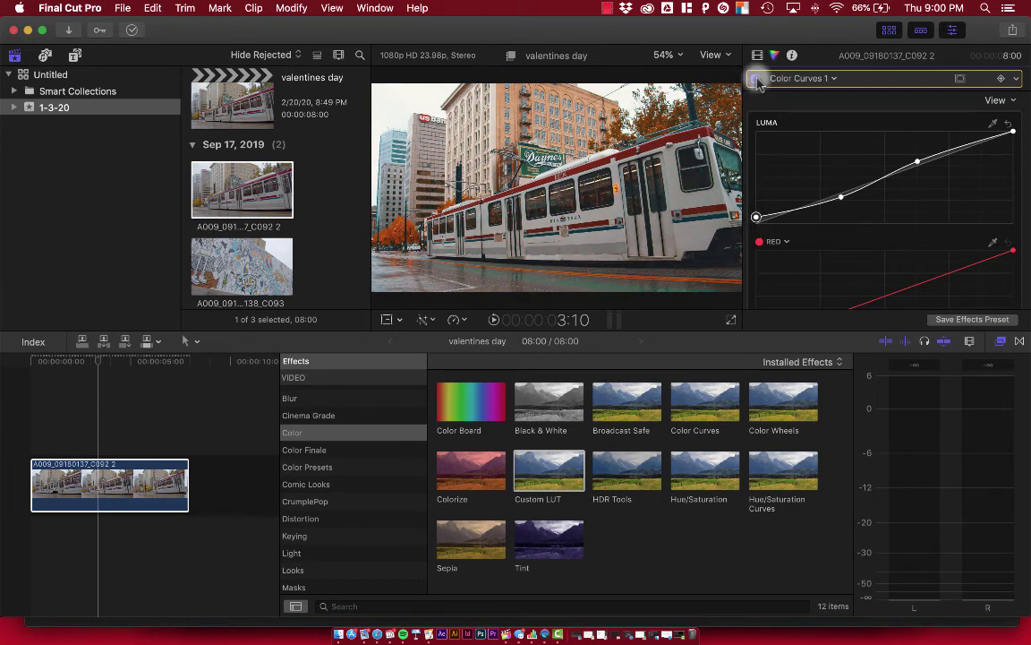
{"action": "left_click", "coordinate": [755, 79]}
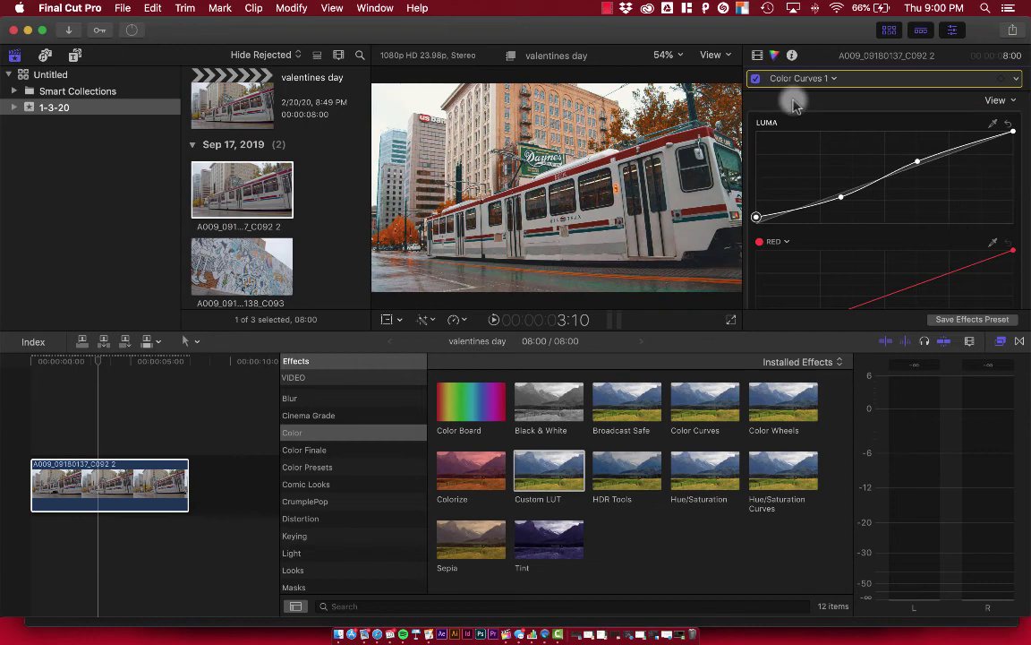
- Hide the effects browser and review the graded tram clip in the timeline, parking the playhead at 5:03
{"action": "left_click", "coordinate": [1000, 341]}
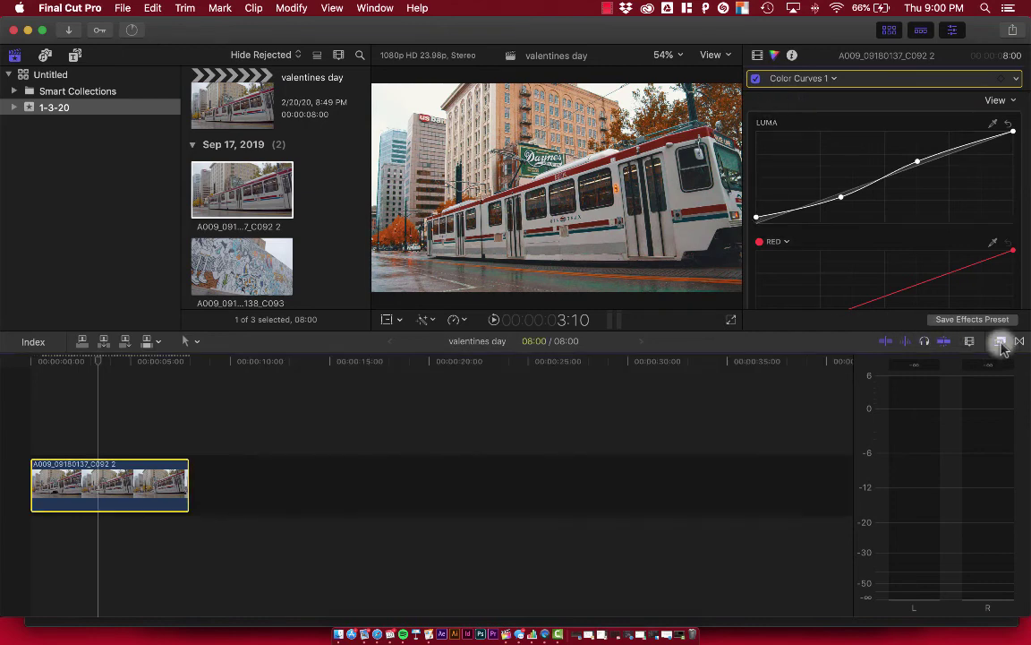
{"action": "left_click_drag", "start_coordinate": [94, 357], "coordinate": [42, 374]}
{"action": "left_click", "coordinate": [132, 369]}
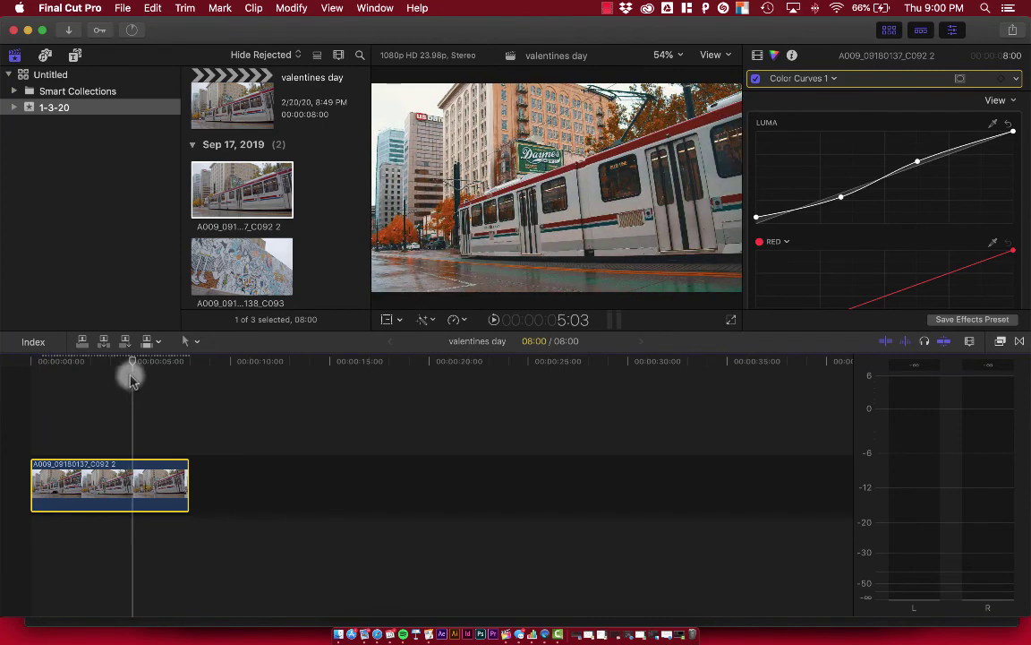
- Compare the tram image with Color Curves 1, Custom LUT, Color Board 1 and Balance Color all off, and with each re-enabled in turn
{"action": "left_click", "coordinate": [757, 55]}
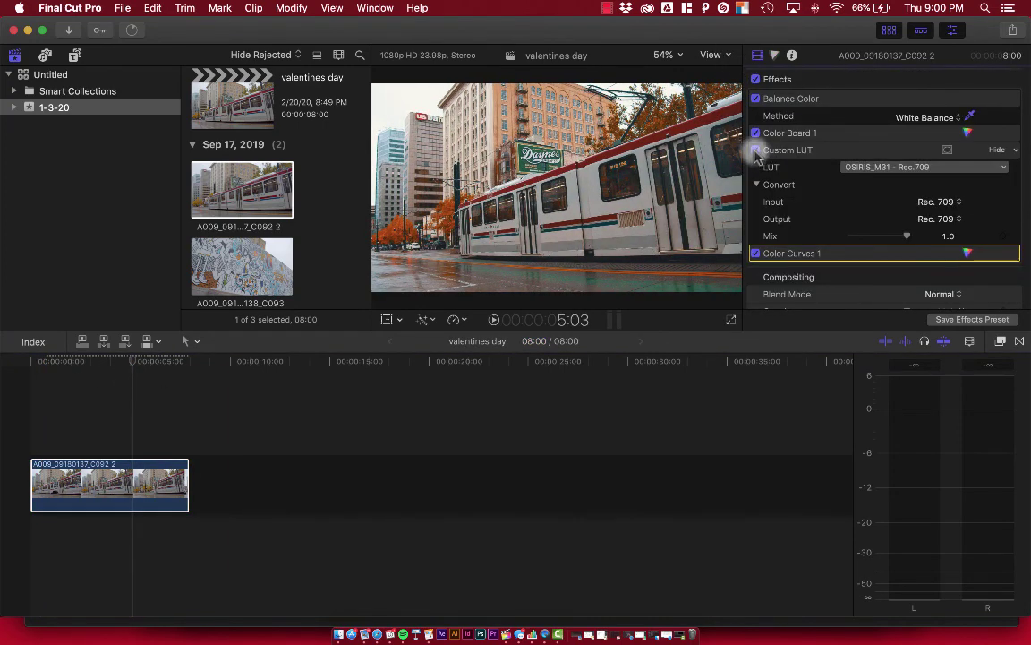
{"action": "left_click", "coordinate": [757, 254]}
{"action": "left_click", "coordinate": [755, 149]}
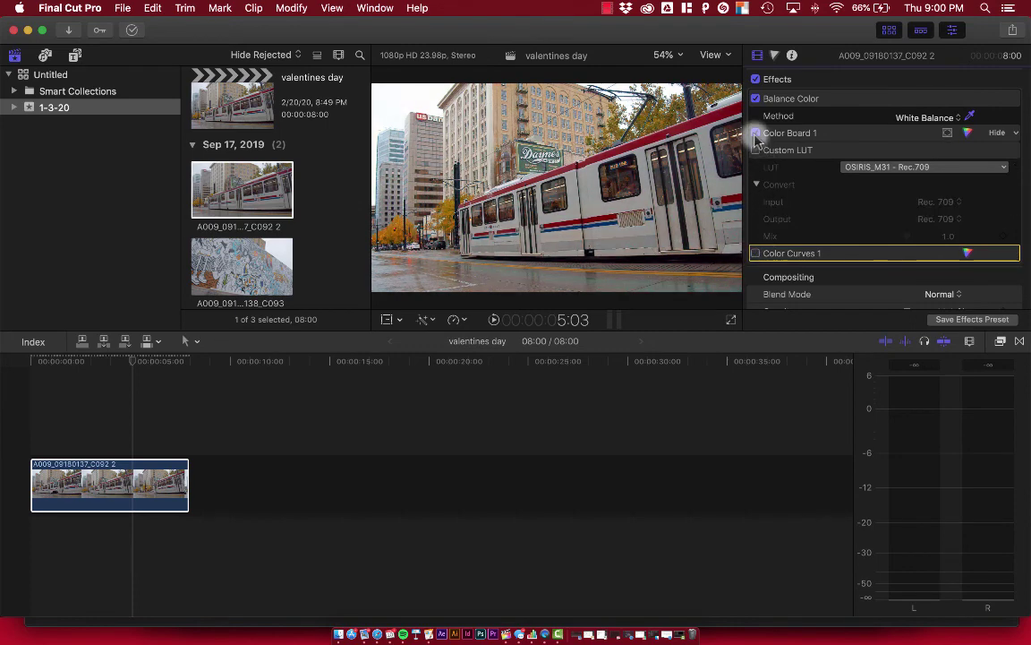
{"action": "left_click", "coordinate": [755, 133]}
{"action": "left_click", "coordinate": [755, 100]}
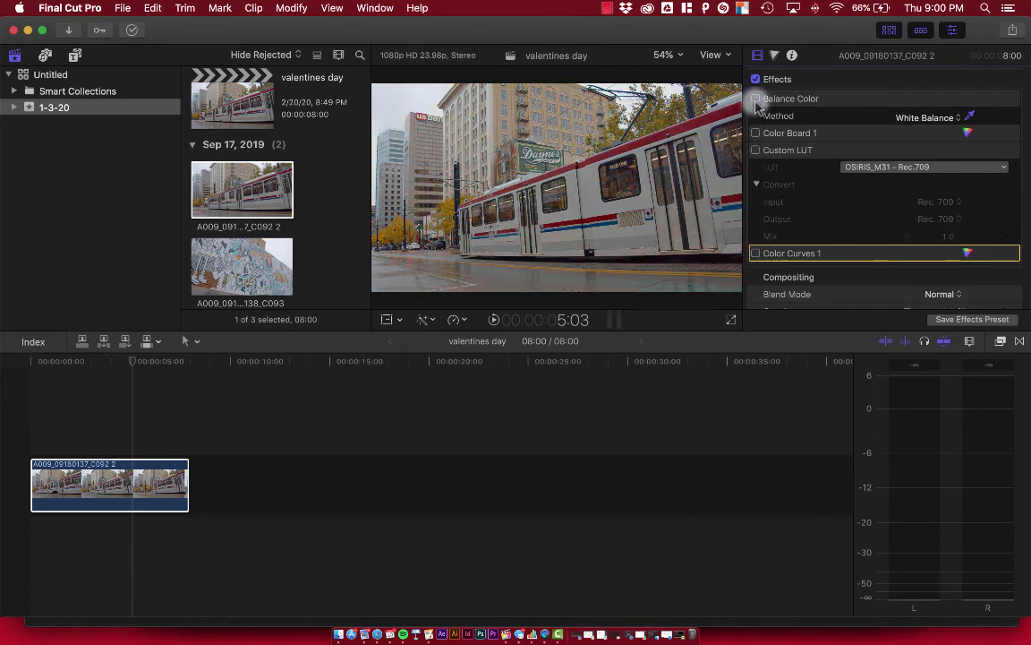
{"action": "left_click", "coordinate": [755, 99]}
{"action": "left_click", "coordinate": [755, 132]}
{"action": "left_click", "coordinate": [755, 150]}
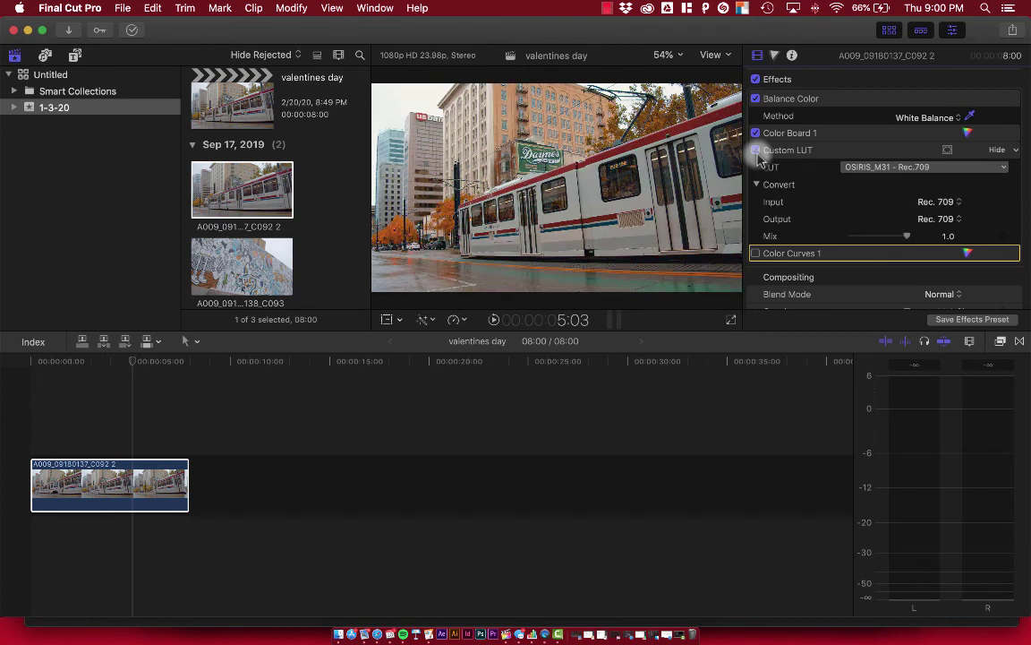
{"action": "left_click", "coordinate": [757, 253]}
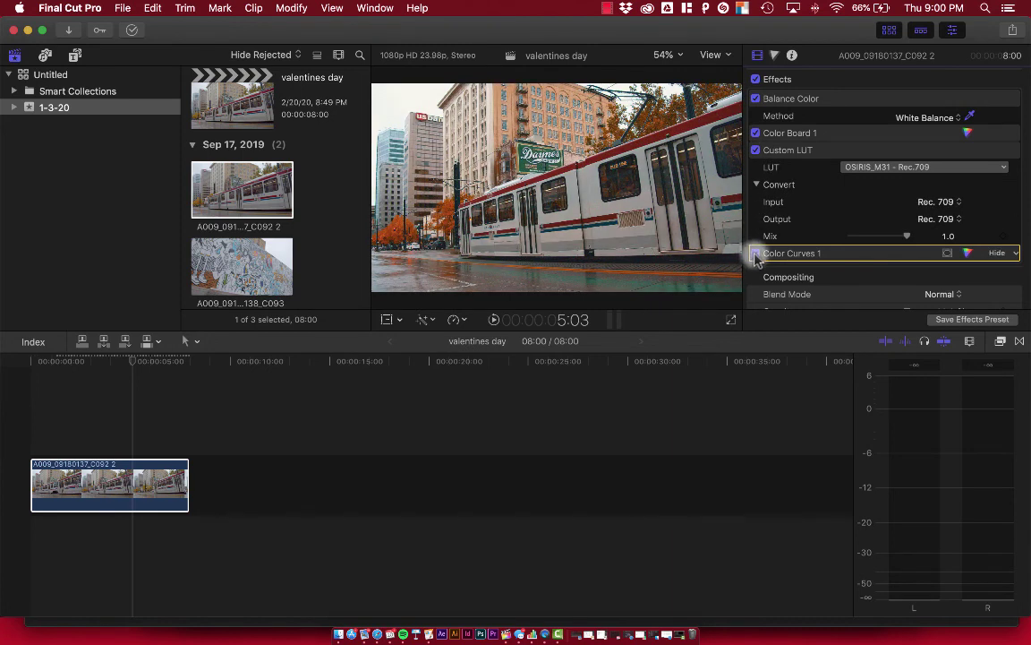